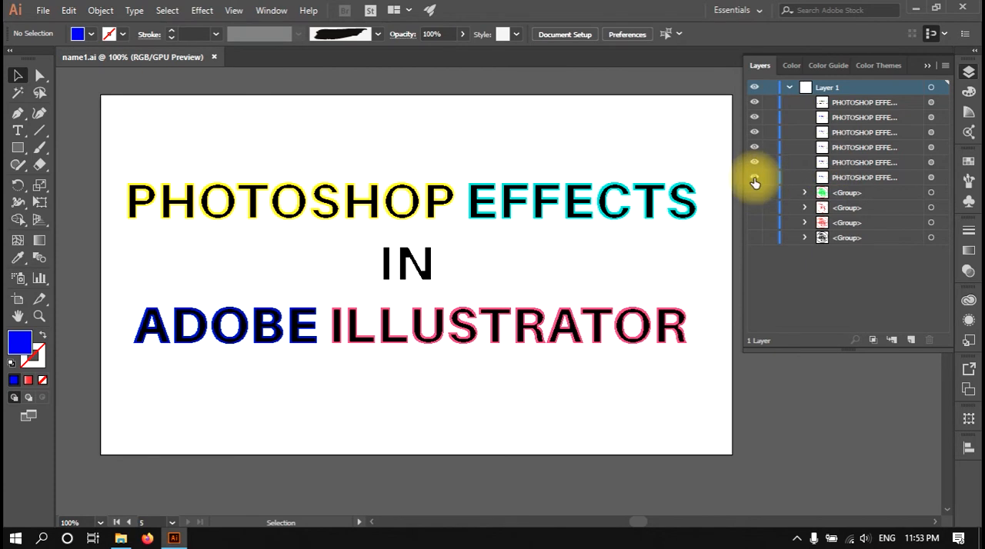
Hide the upper five PHOTOSHOP EFFECTS text objects in Layer 1 one by one.
click(755, 104)
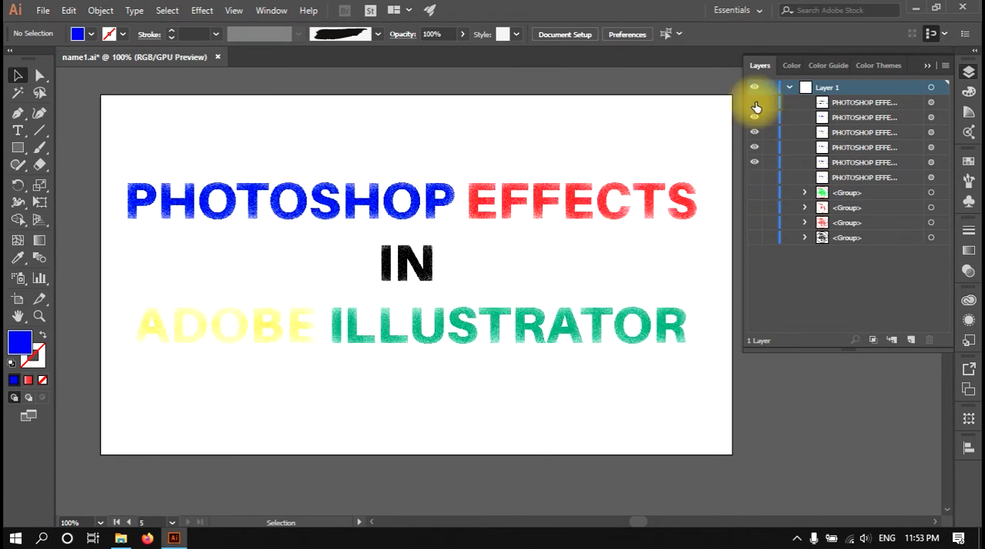
scroll(615, 202, left, 1)
scroll(602, 211, up, 2)
click(754, 117)
click(754, 132)
click(756, 148)
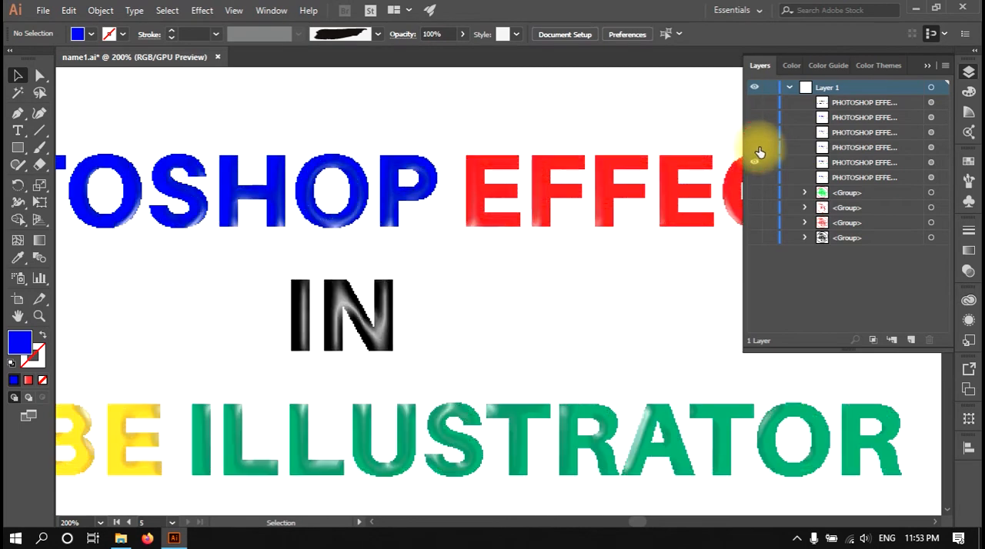
click(755, 164)
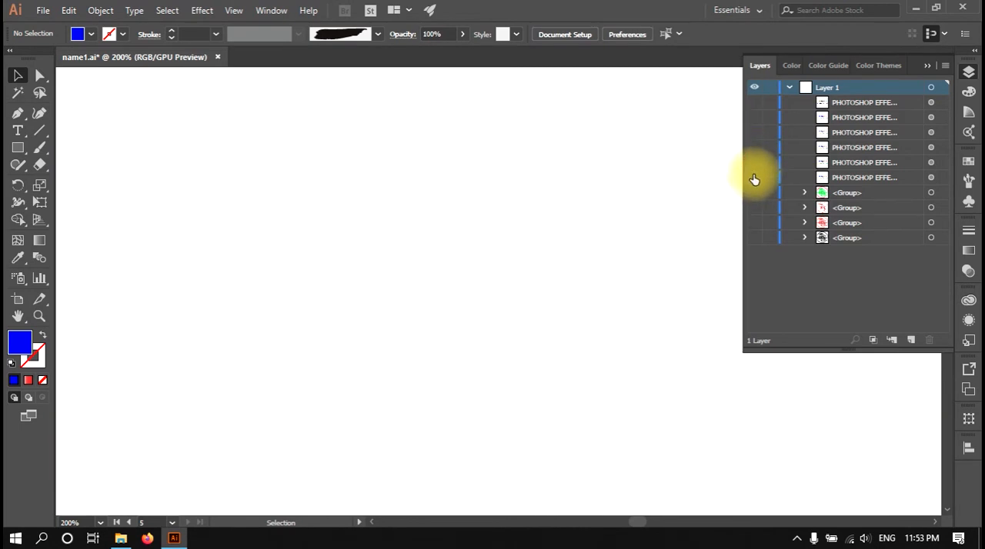
Show the lowest PHOTOSHOP EFFECTS text object, look over the available Photoshop effects, and hide the text again.
click(754, 178)
scroll(464, 290, down, 2)
drag(458, 292, 476, 298)
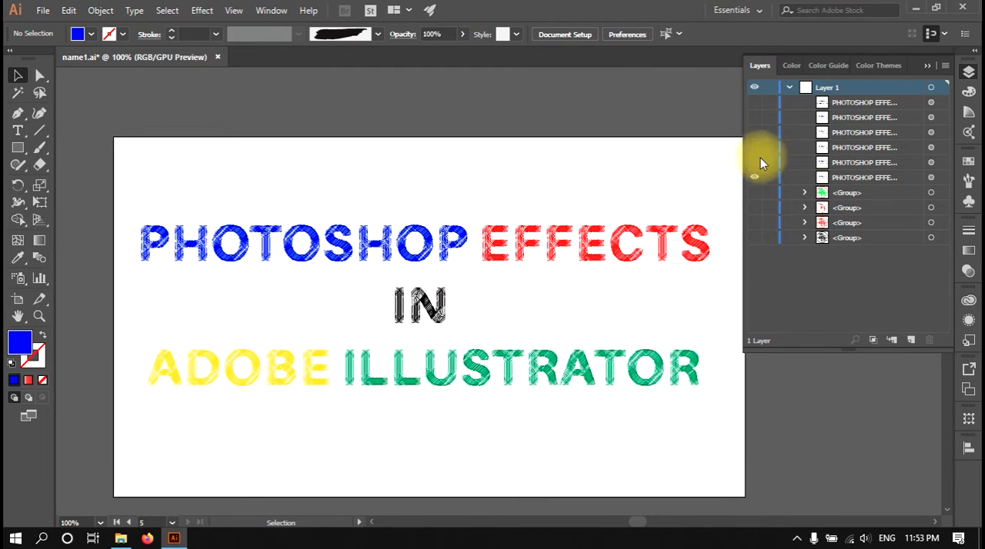
click(202, 12)
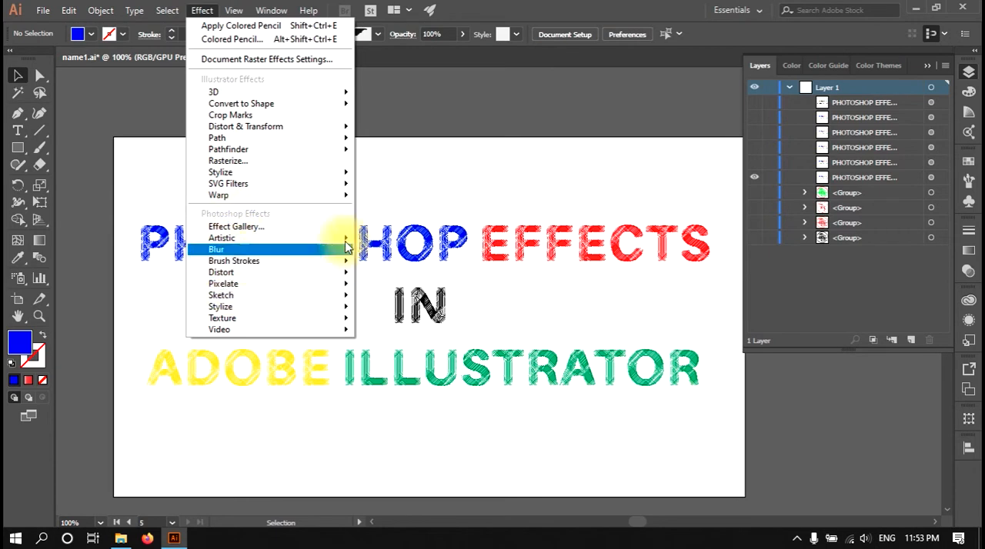
click(536, 183)
click(755, 179)
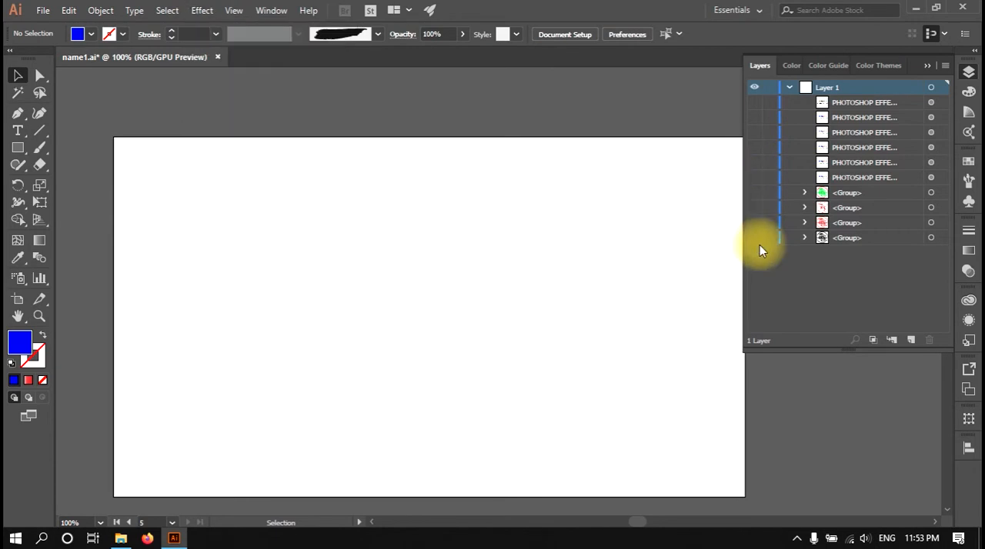
Show and select the red Hello kitty group, and open it in the Effect Gallery.
drag(569, 493, 521, 325)
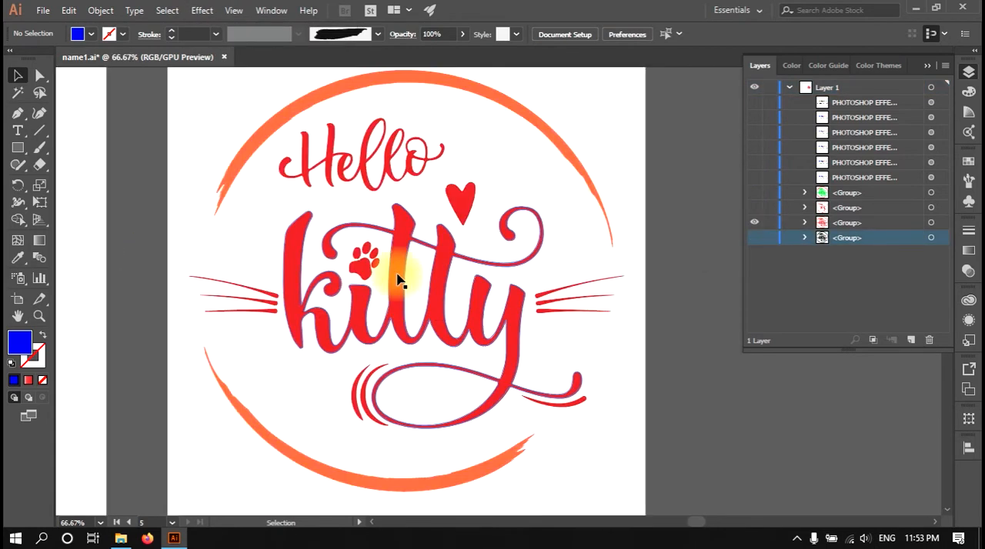
click(400, 258)
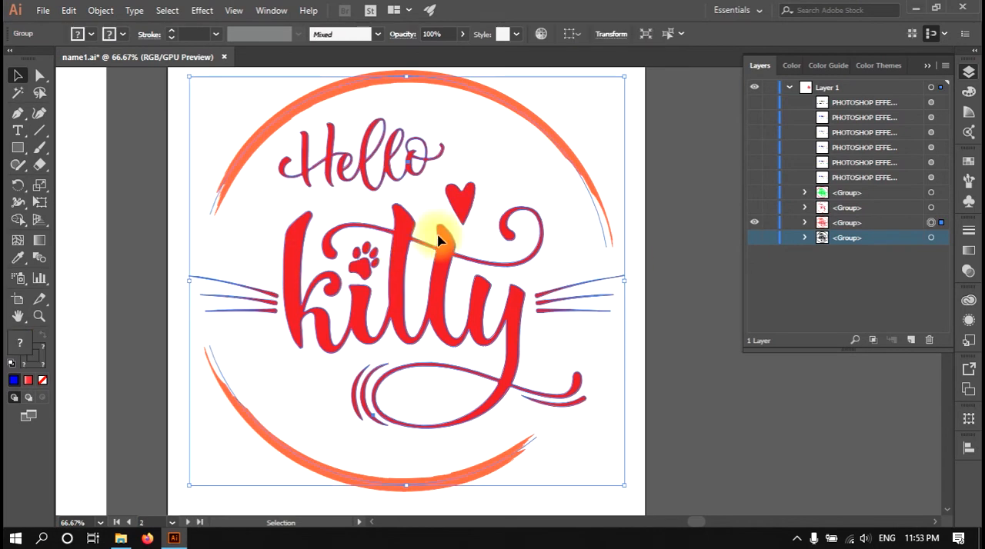
click(202, 10)
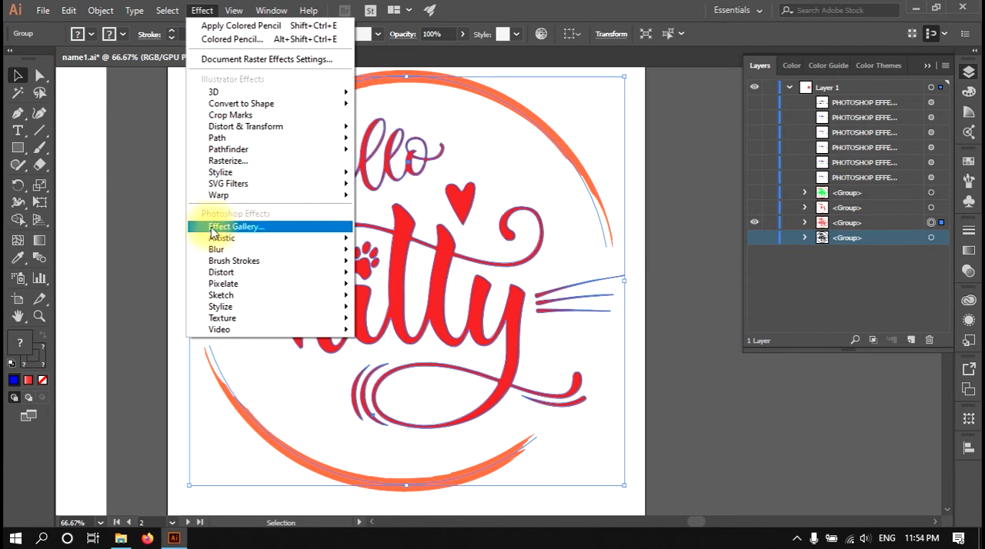
click(256, 228)
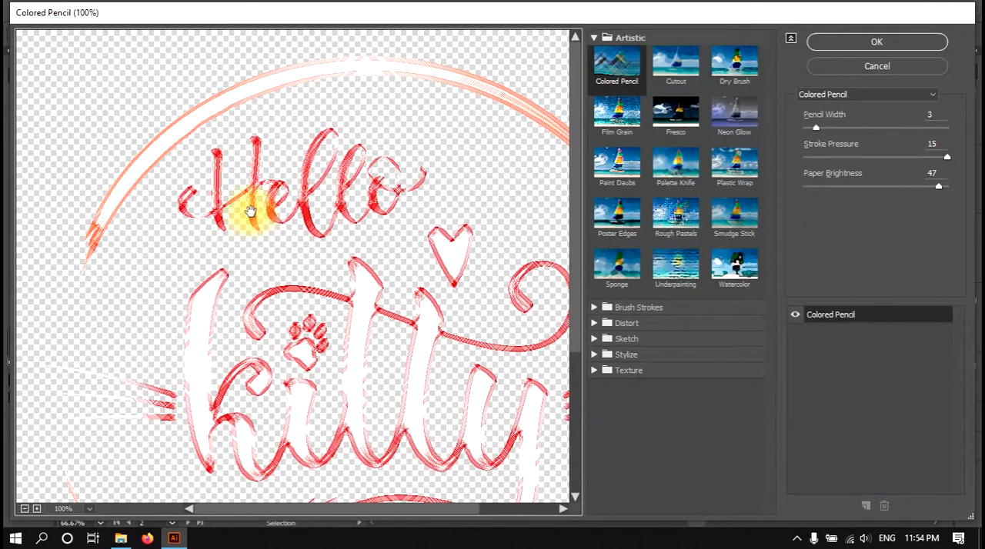
Try the Colored Pencil effect with pencil width 13, stroke pressure 3 and paper brightness 16.
drag(444, 294, 359, 218)
drag(316, 153, 301, 293)
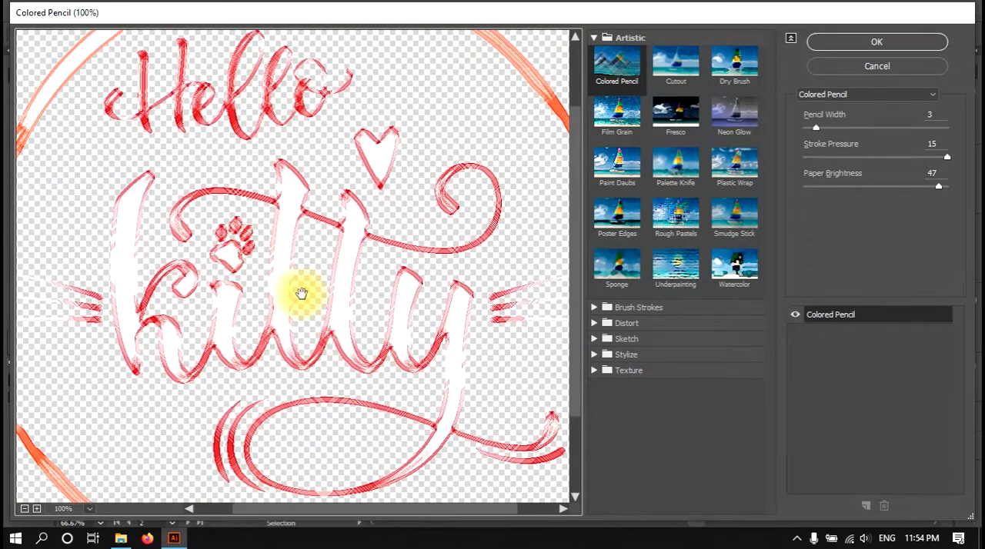
mouse_move(815, 127)
mouse_down()
mouse_move(895, 132)
mouse_move(846, 128)
mouse_move(879, 131)
mouse_move(835, 154)
mouse_up()
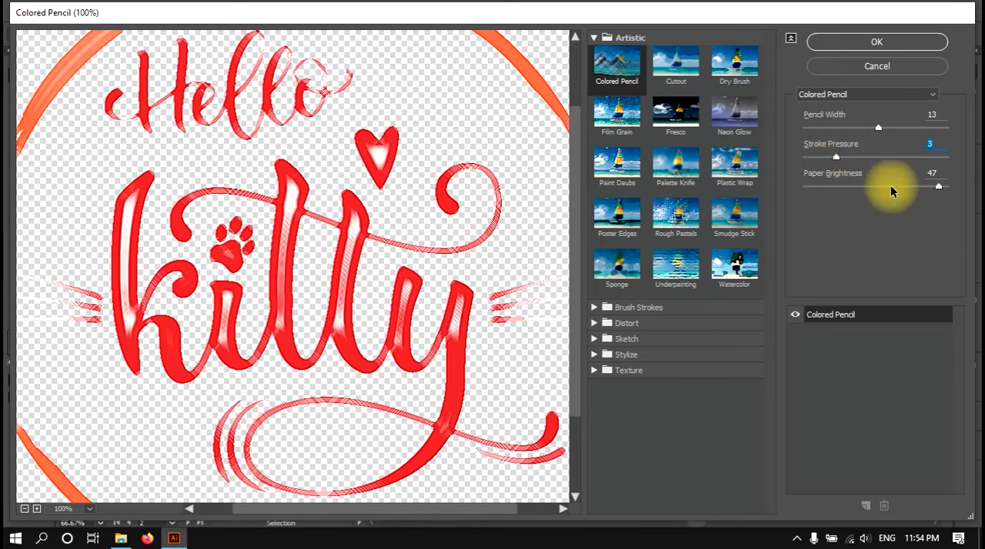
drag(870, 188, 847, 191)
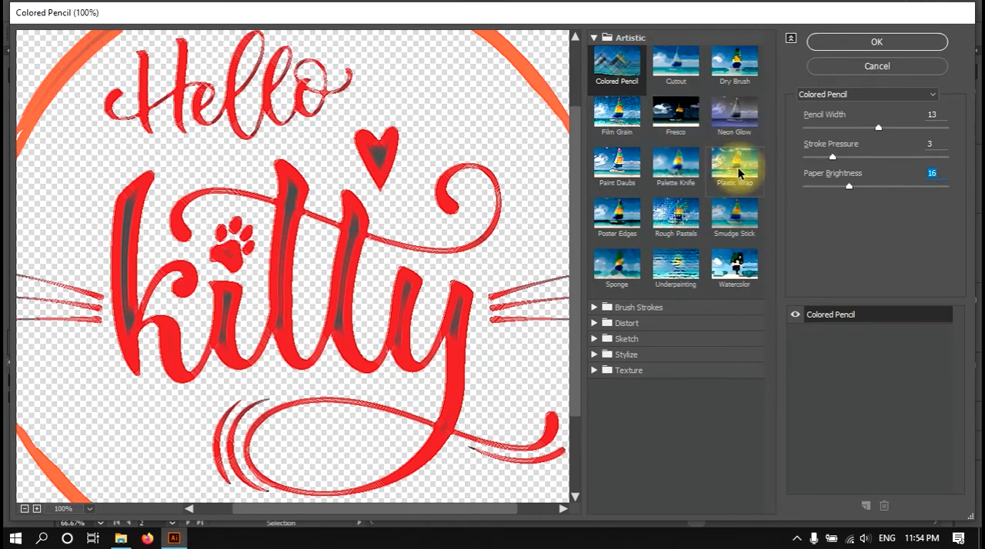
click(618, 85)
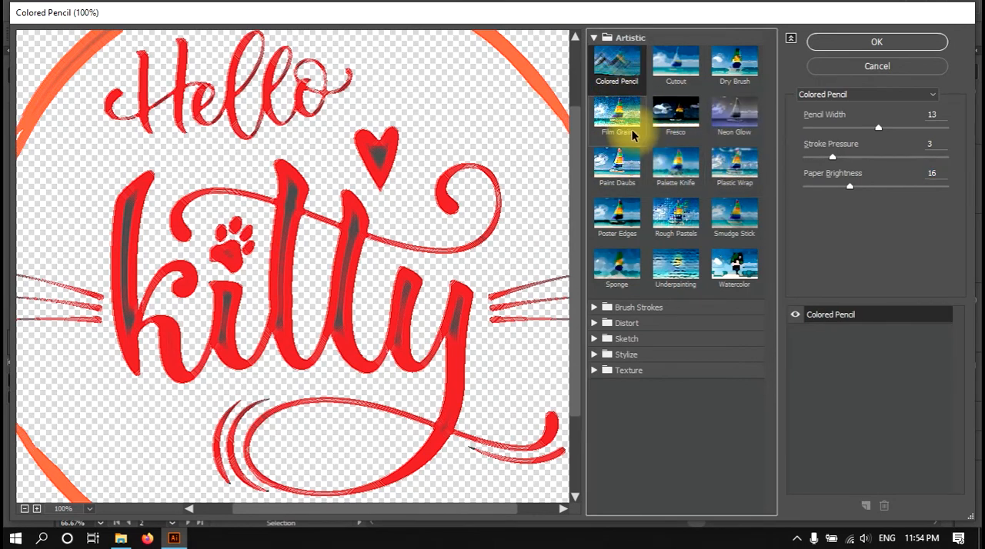
Preview Cutout, and try Dry Brush with brush size 4, brush detail 4 and texture 2.
click(673, 71)
click(741, 66)
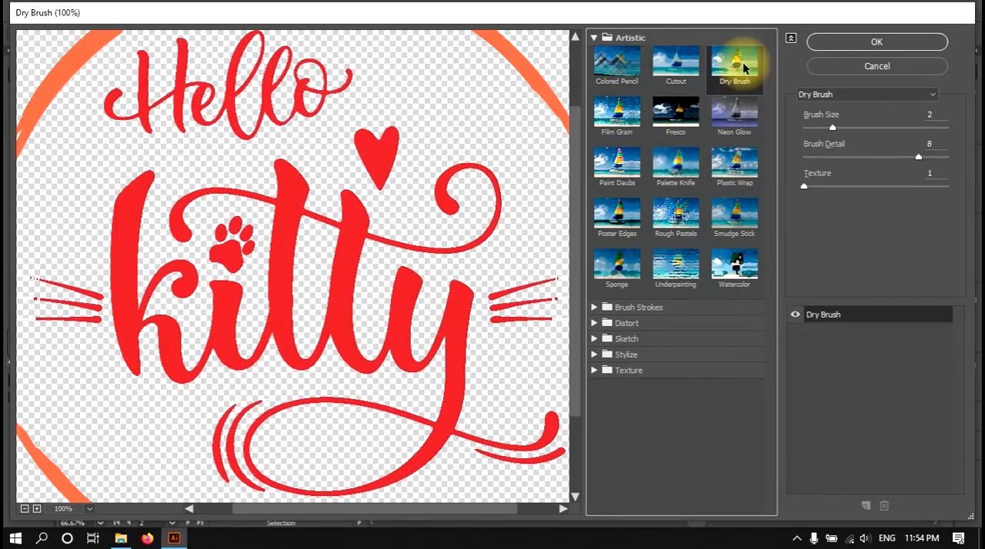
click(861, 127)
click(860, 157)
click(857, 186)
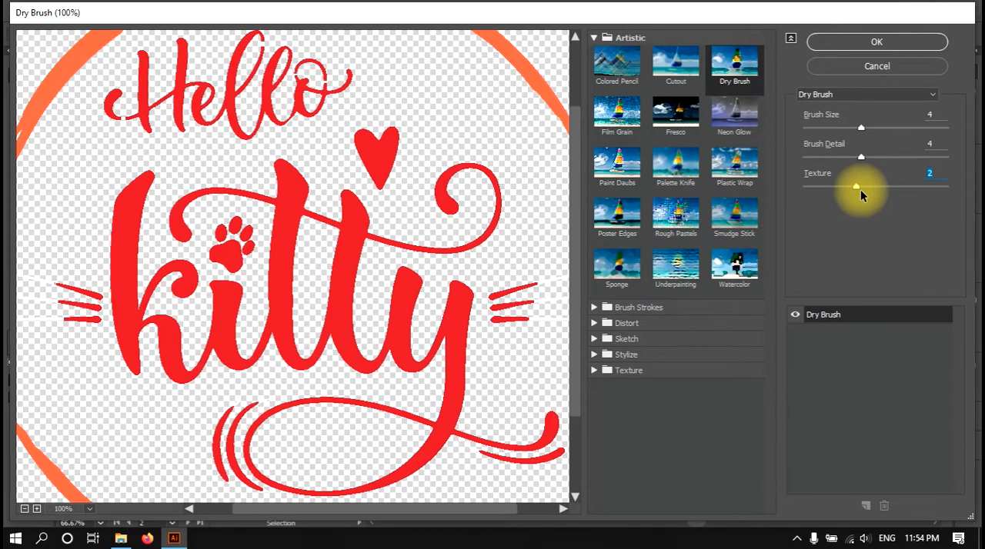
Preview the Fresco effect, and try Neon Glow with the glow size set to -11.
click(685, 119)
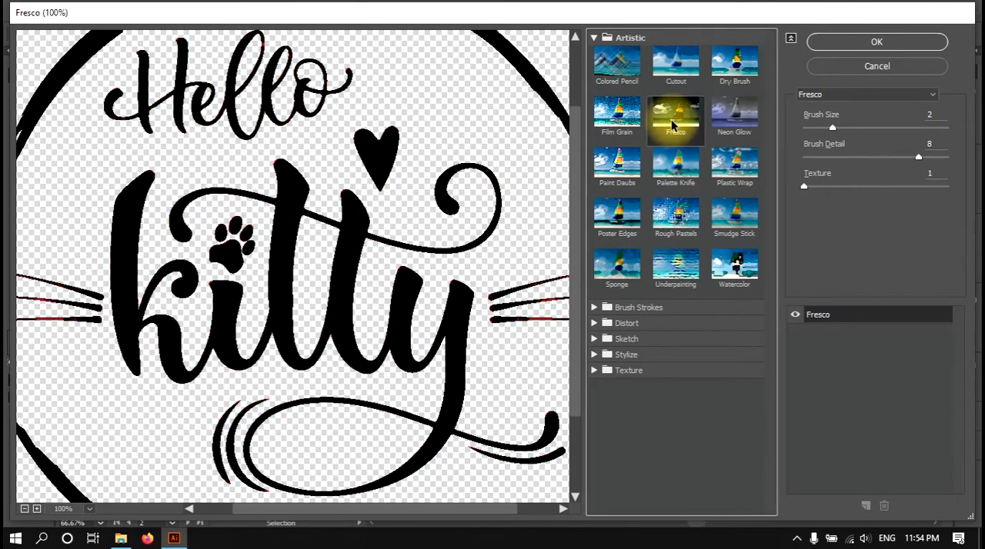
click(730, 114)
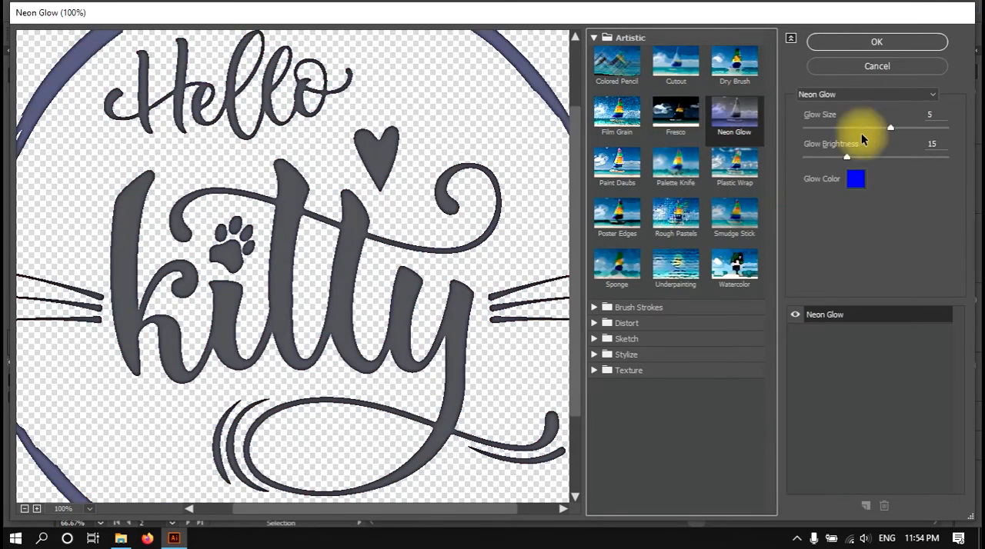
click(841, 129)
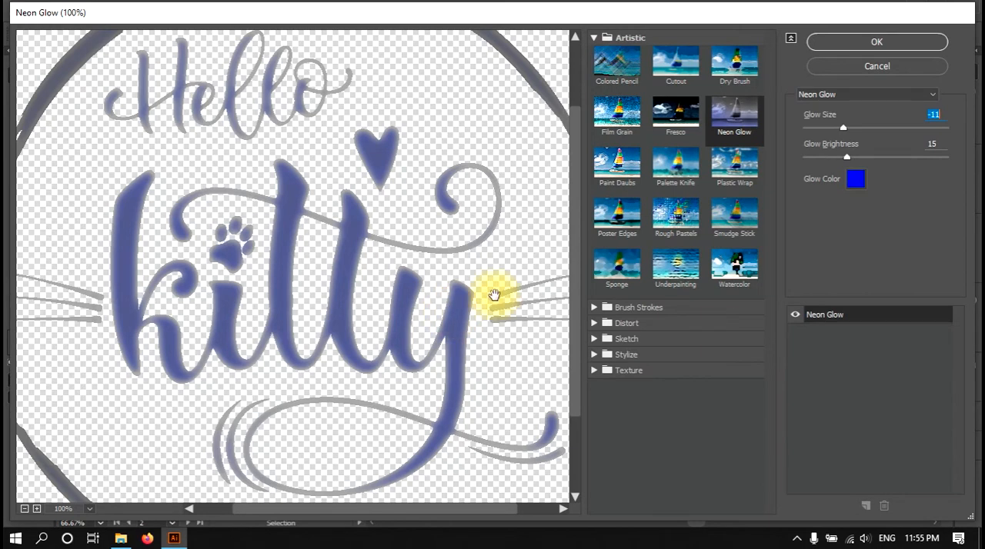
Preview the Paint Daubs, Palette Knife, Plastic Wrap, Poster Edges and Rough Pastels effects on the kitty artwork.
click(615, 165)
click(684, 177)
click(735, 164)
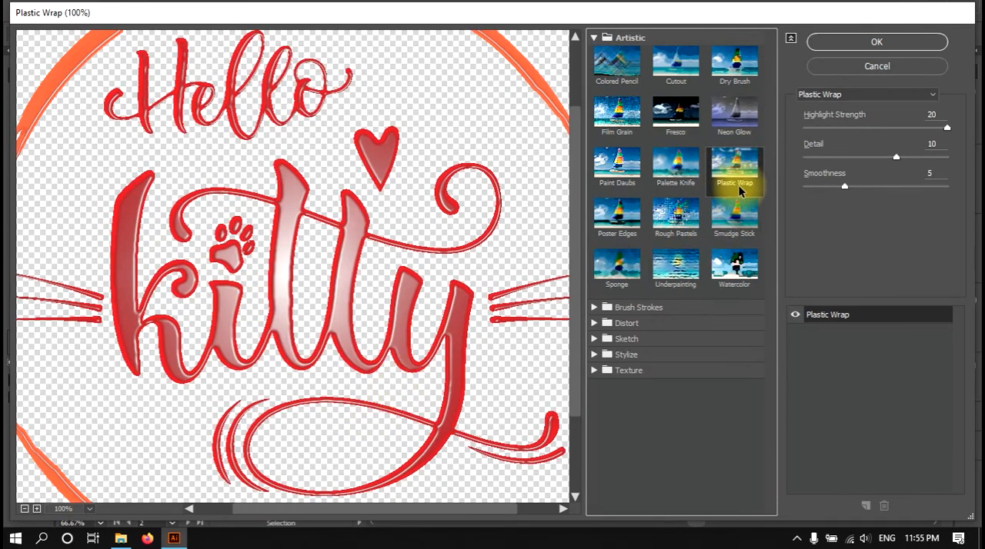
drag(308, 213, 329, 268)
scroll(336, 258, up, 1)
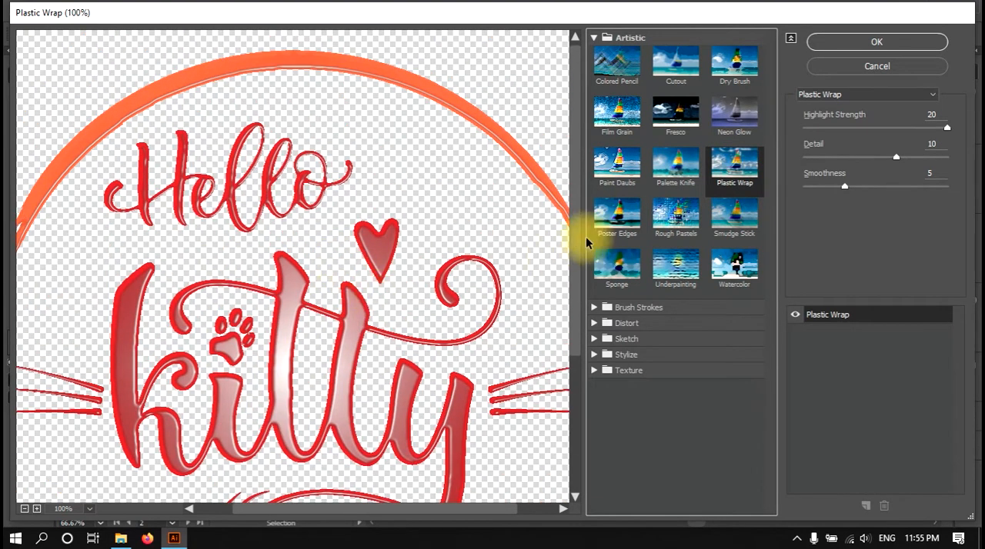
click(616, 214)
click(674, 215)
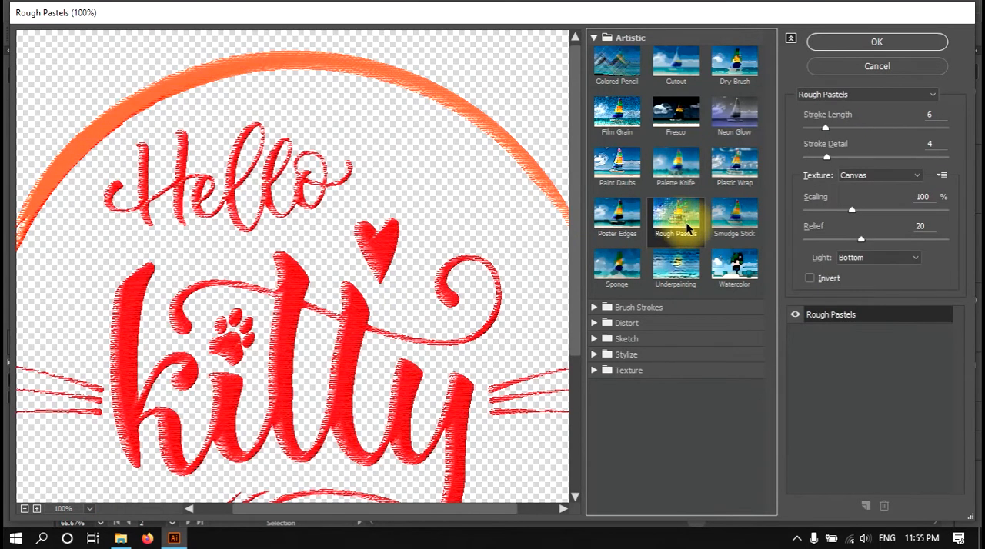
drag(391, 325, 407, 268)
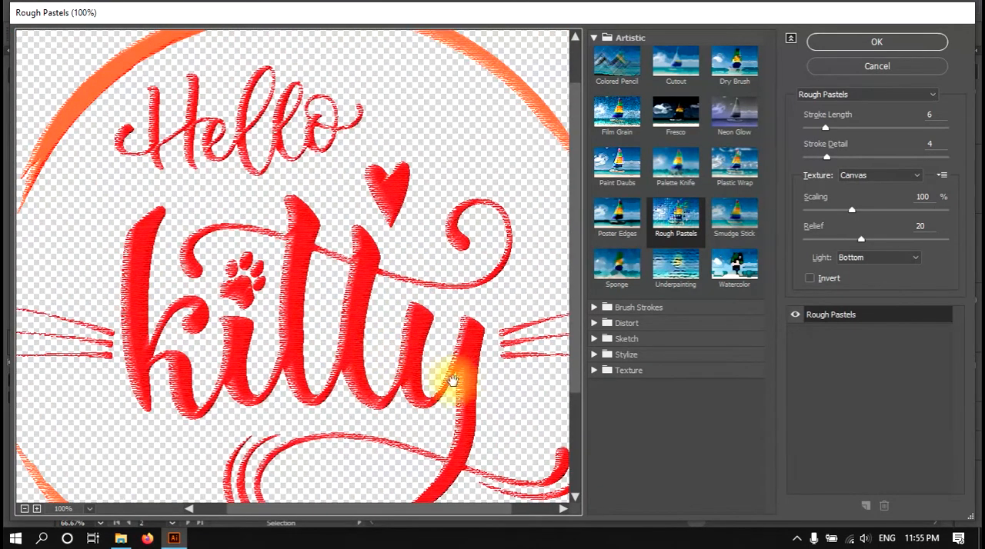
Preview the Accented Edges, Angled Strokes and Crosshatch brush stroke effects on the artwork.
click(592, 306)
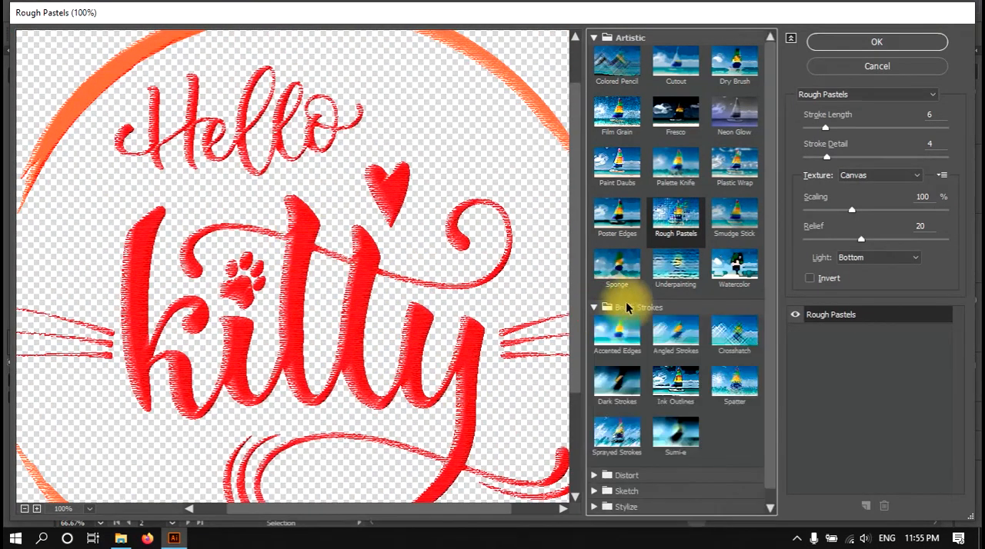
click(627, 352)
click(667, 346)
click(716, 356)
scroll(693, 373, down, 1)
Preview the Distort effects Glass, Ocean Ripple and Diffuse Glow on the artwork.
click(629, 459)
scroll(628, 459, down, 1)
click(671, 439)
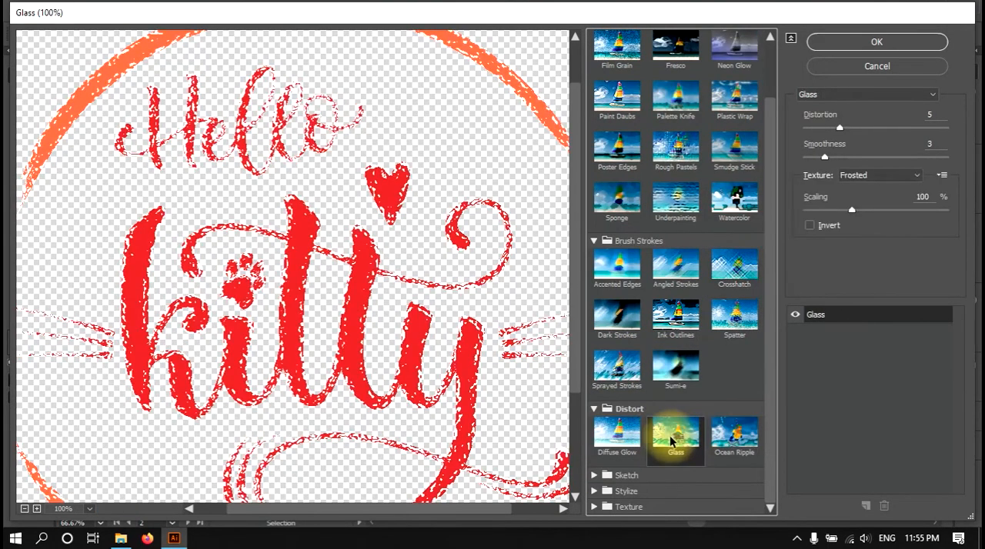
click(620, 445)
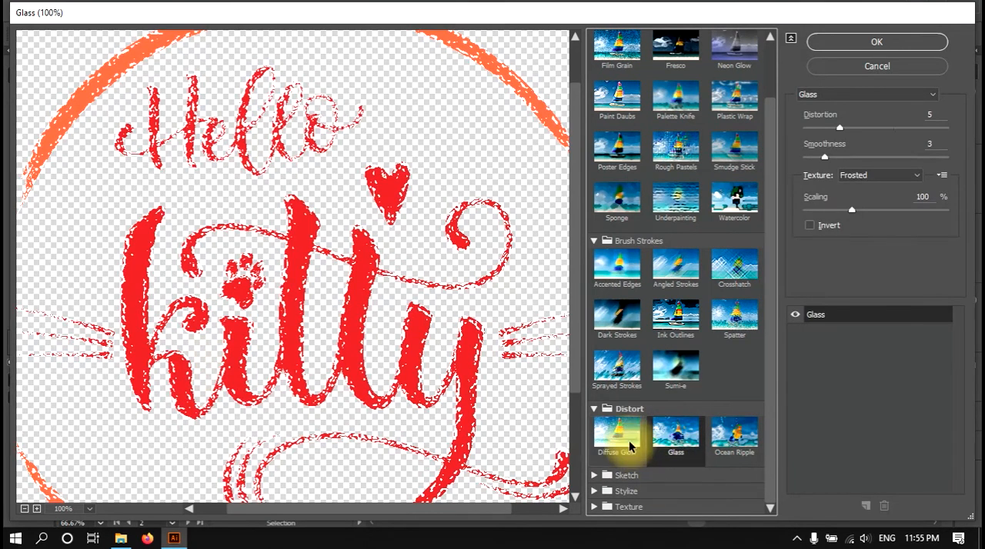
click(721, 445)
click(608, 435)
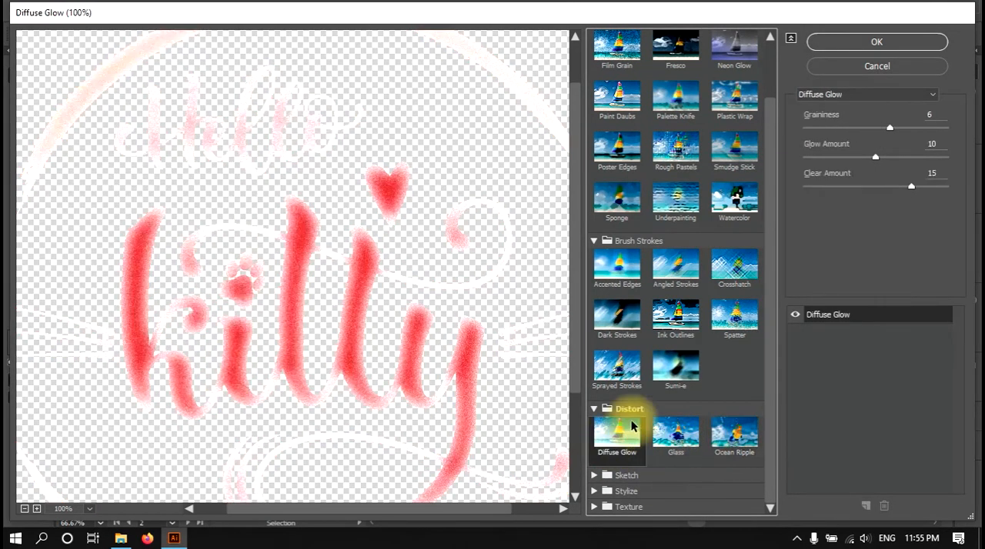
Preview the Sketch effects Bas Relief and Charcoal, and return to Chalk & Charcoal.
click(597, 476)
scroll(627, 454, down, 5)
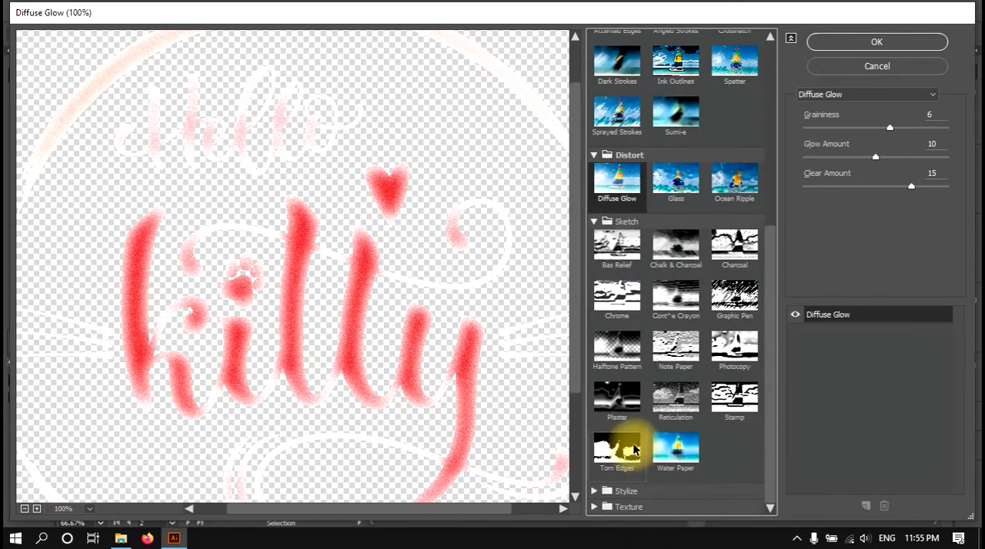
click(626, 238)
click(677, 244)
click(732, 250)
click(688, 254)
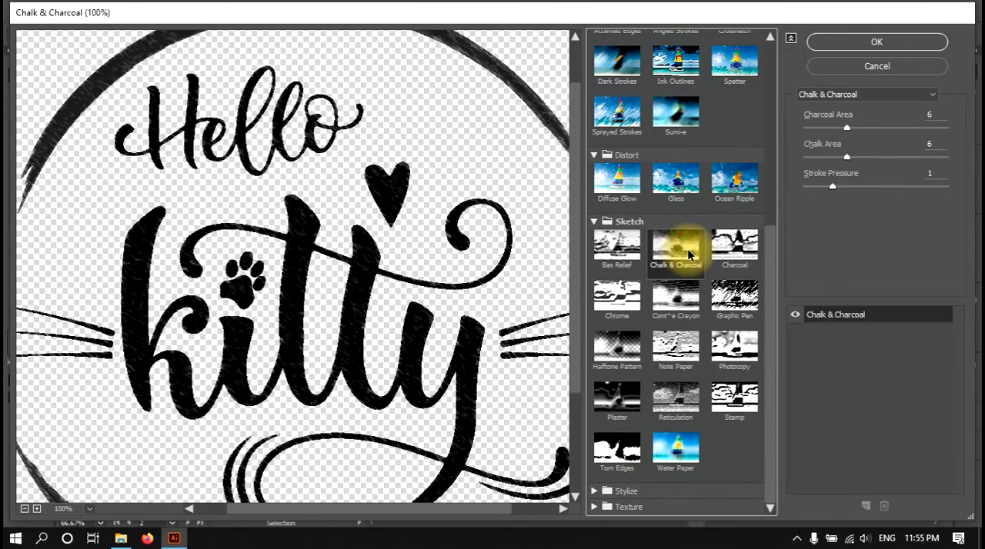
Set the Chalk & Charcoal effect's Charcoal Area to 1, and lower its Chalk Area and Stroke Pressure.
drag(846, 127, 875, 128)
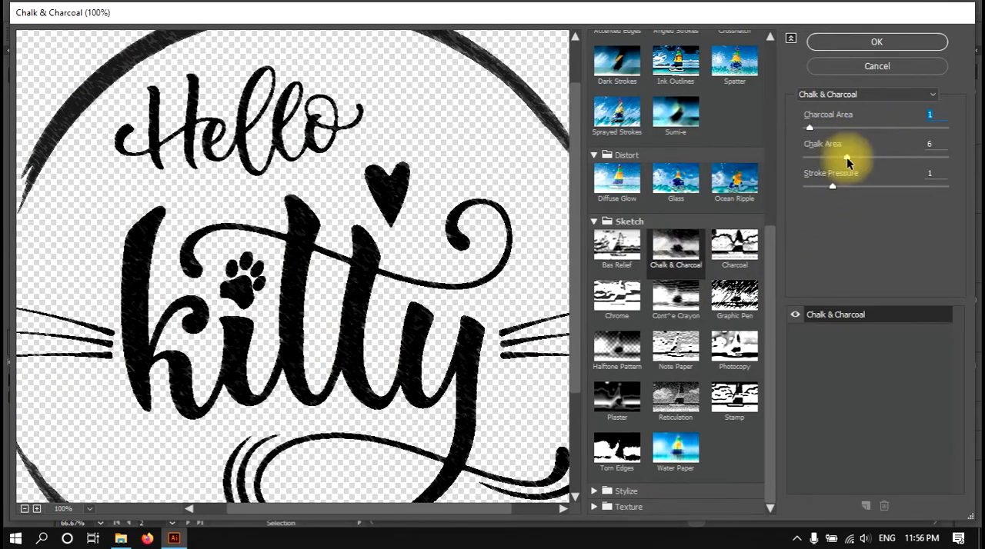
drag(938, 158, 785, 153)
mouse_move(836, 182)
mouse_down()
mouse_move(896, 185)
mouse_move(808, 187)
mouse_up()
Preview the Reticulation, Halftone Pattern and Plaster sketch effects on the artwork.
click(675, 400)
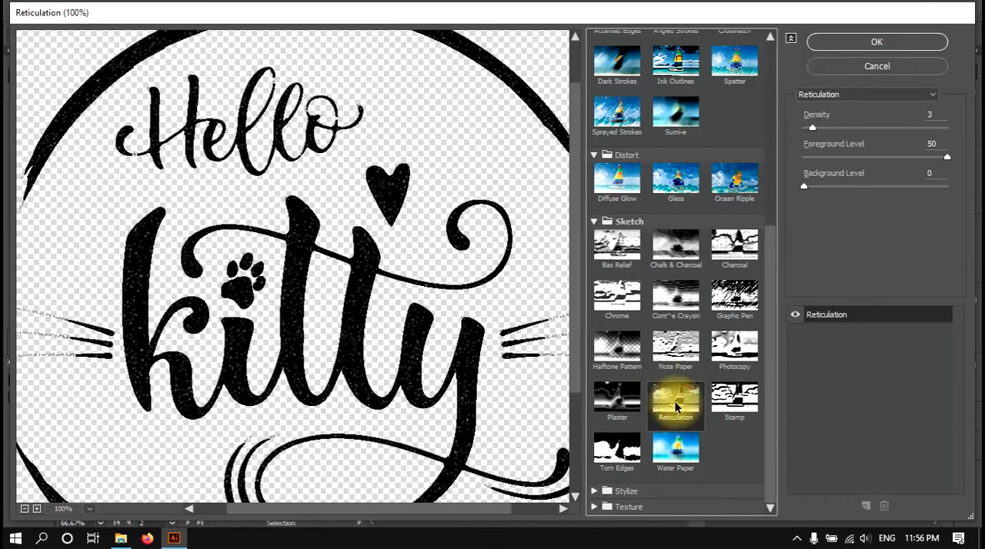
click(619, 361)
click(616, 398)
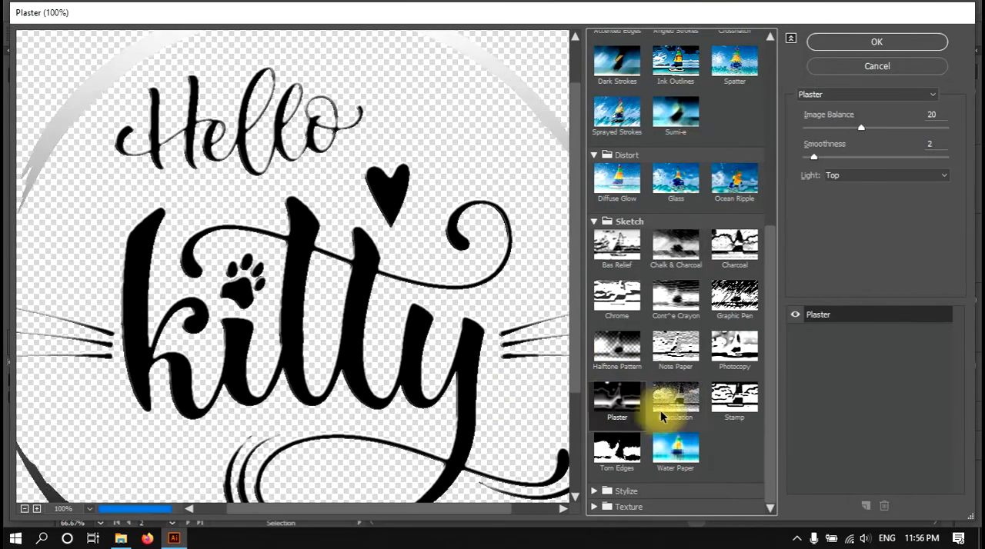
Try the Glowing Edges stylize effect with an edge width of 7.
click(599, 492)
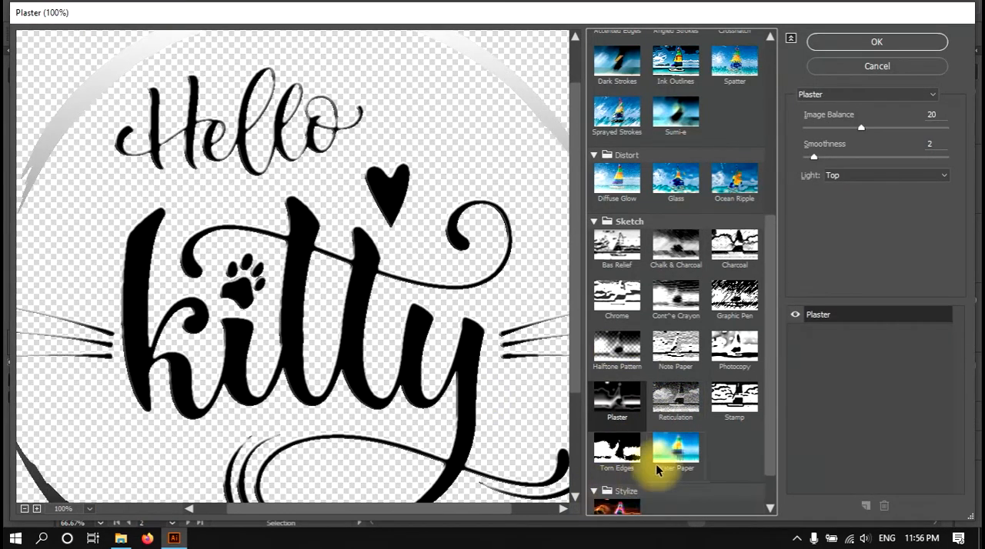
click(620, 466)
drag(814, 128, 864, 128)
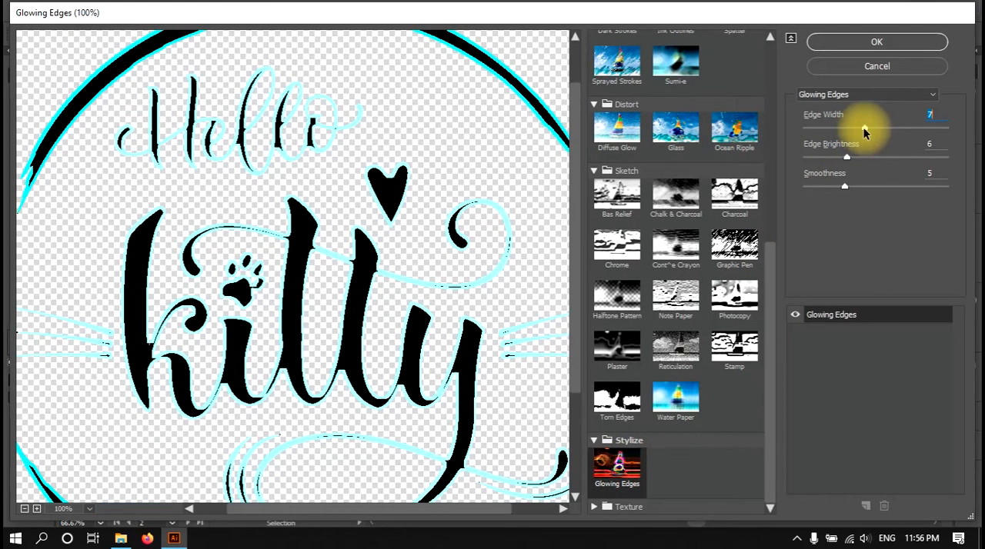
Choose the Craquelure texture effect for the kitty artwork.
click(599, 507)
click(630, 440)
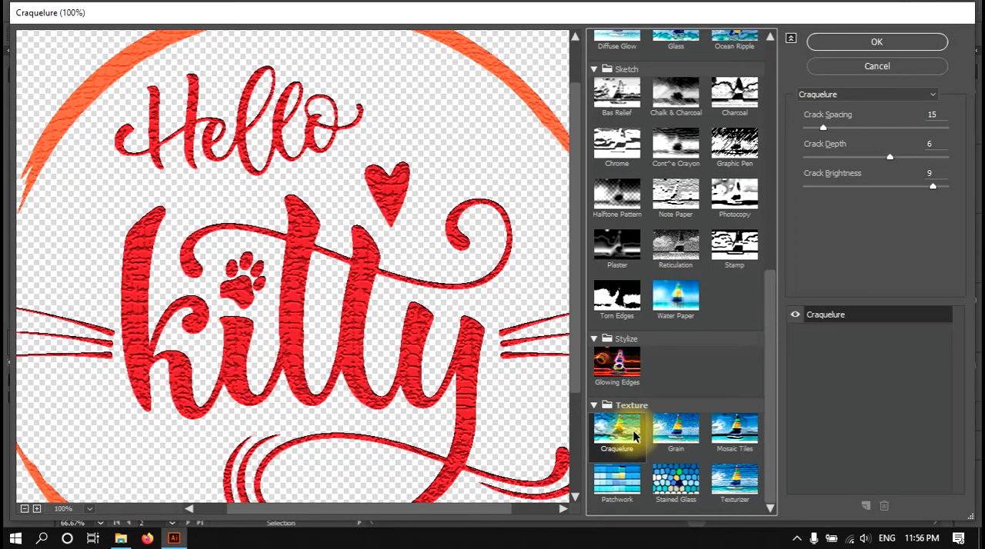
Preview the Grain, Mosaic Tiles, Patchwork, Stained Glass and Texturizer texture effects on the kitty artwork.
click(676, 431)
click(726, 431)
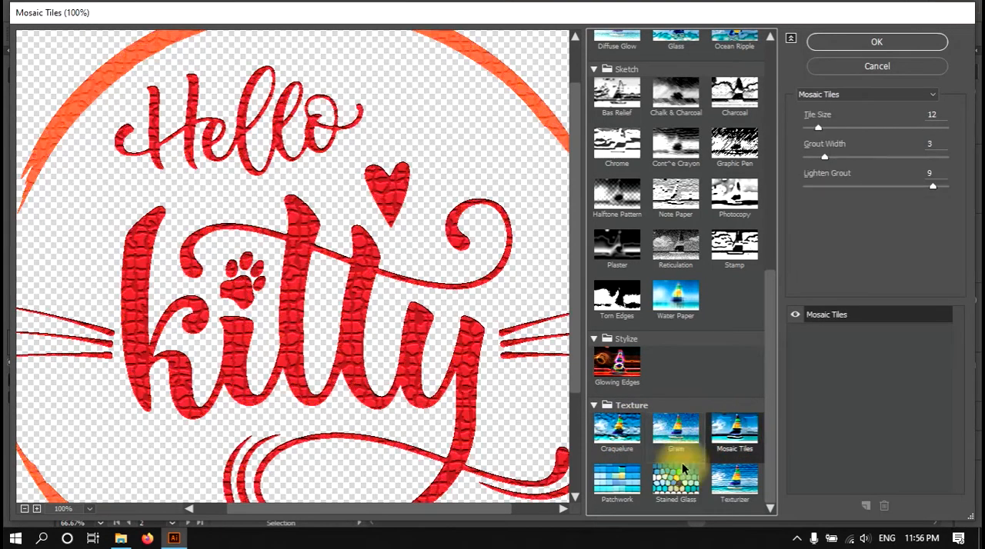
click(614, 487)
click(672, 475)
click(732, 482)
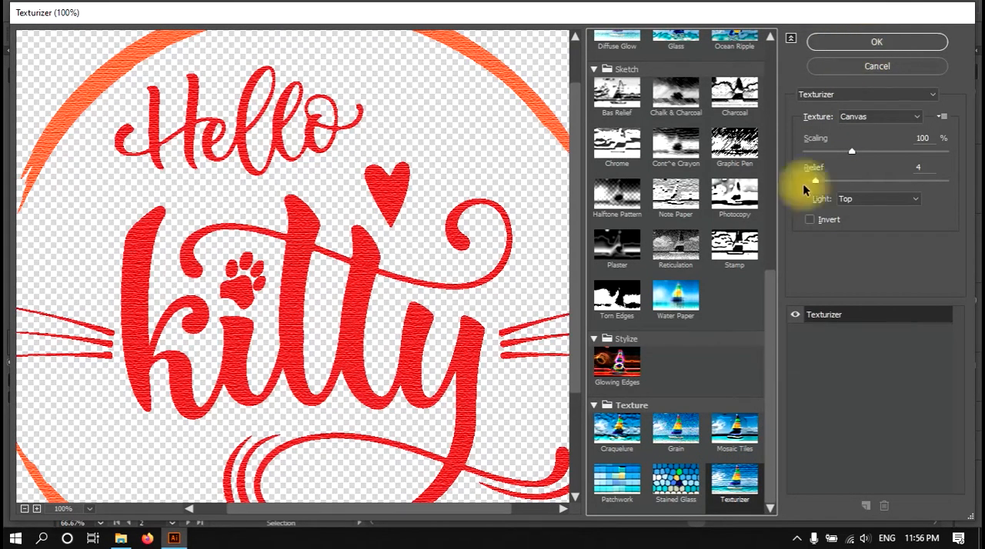
Apply the Graphic Pen sketch effect to the kitty artwork.
scroll(700, 447, up, 2)
click(731, 285)
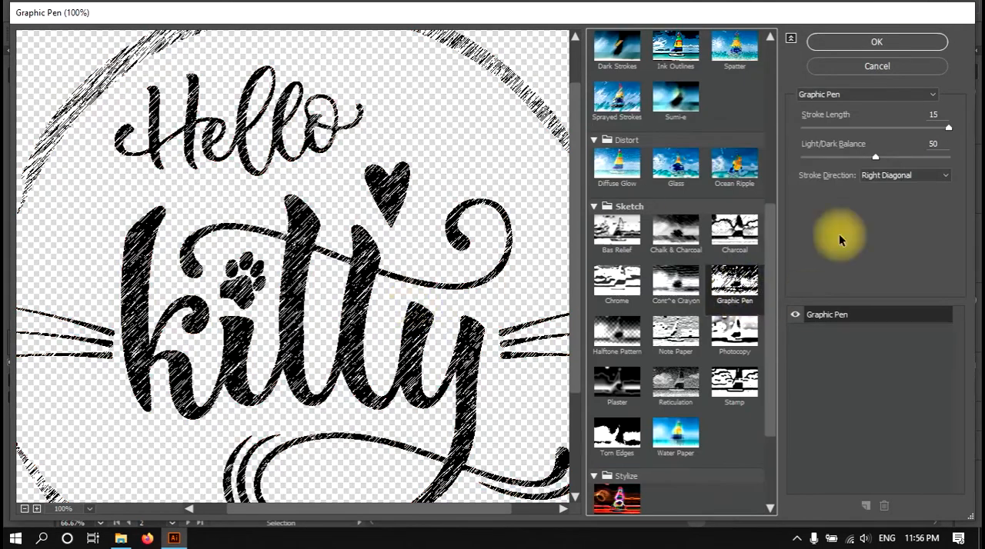
click(863, 42)
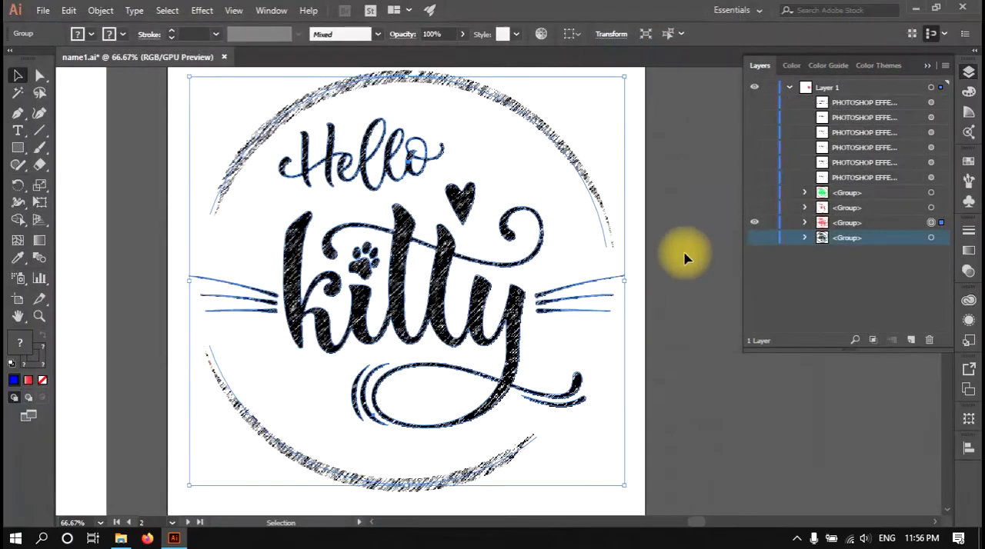
click(660, 300)
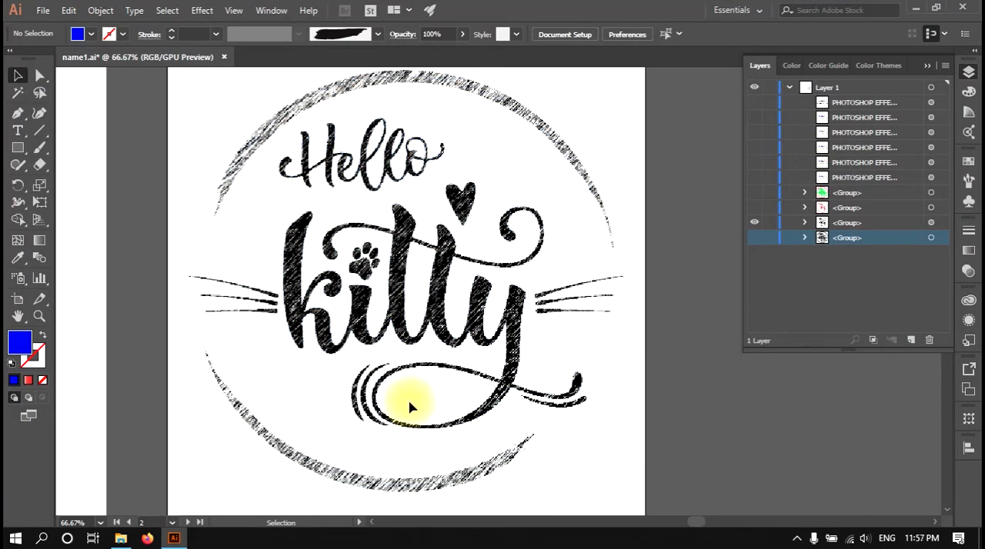
click(439, 265)
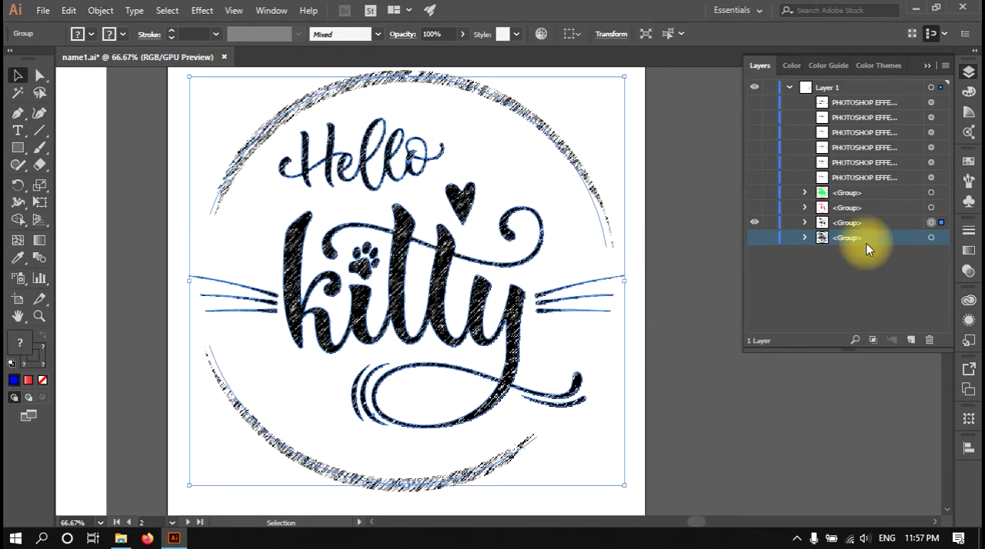
click(694, 288)
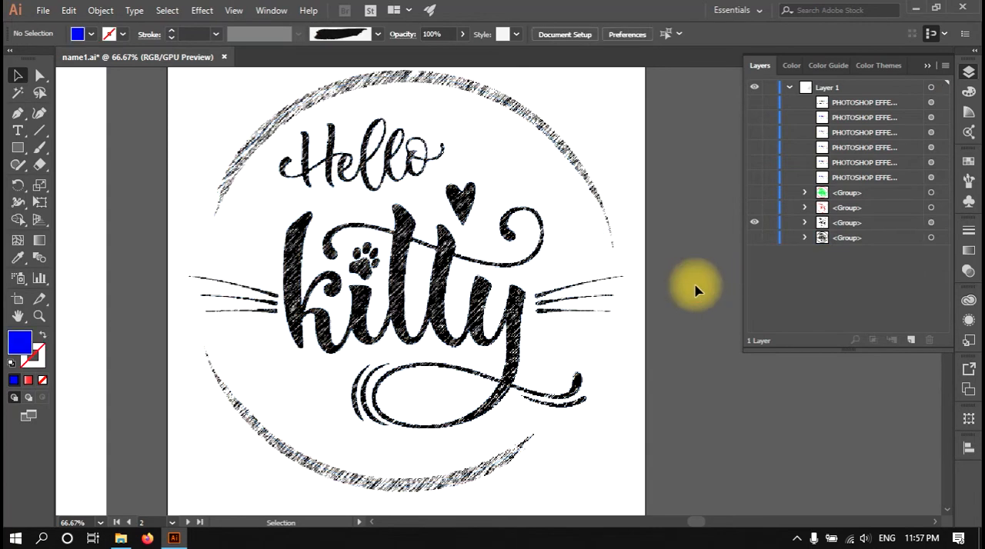
Reopen the kitty group's Graphic Pen effect for editing and set Light/Dark Balance to 87 and Stroke Length to 15.
click(930, 222)
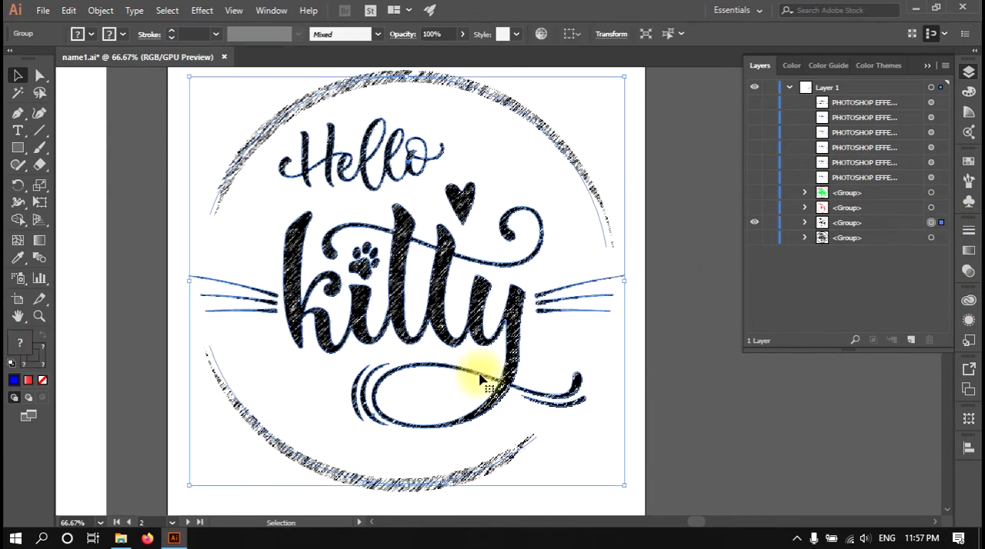
click(969, 321)
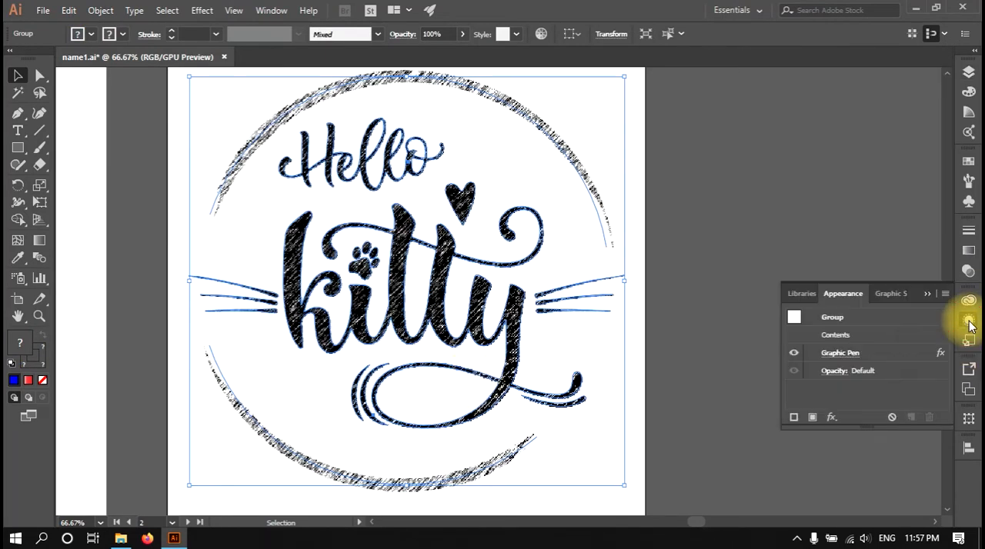
click(854, 354)
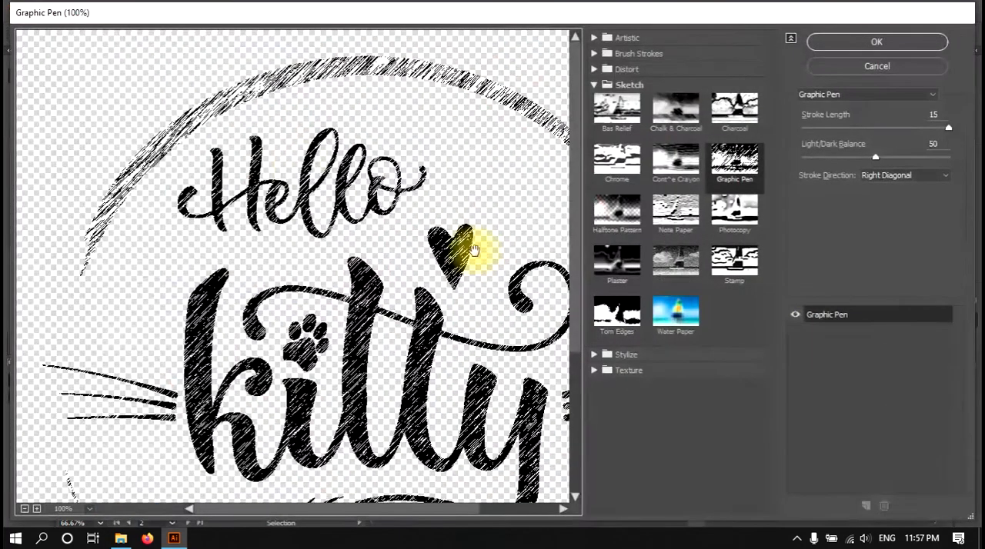
drag(391, 266, 334, 193)
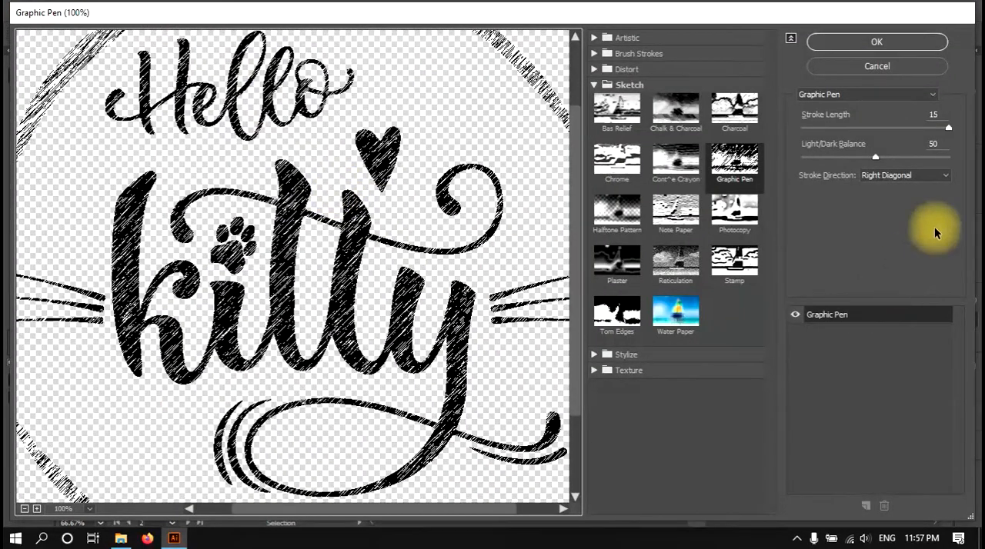
click(835, 158)
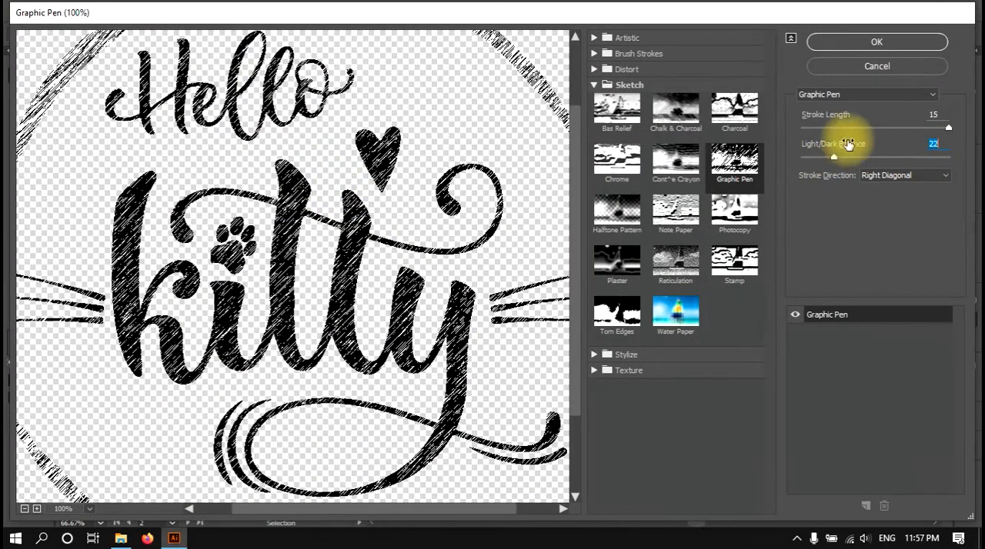
click(831, 128)
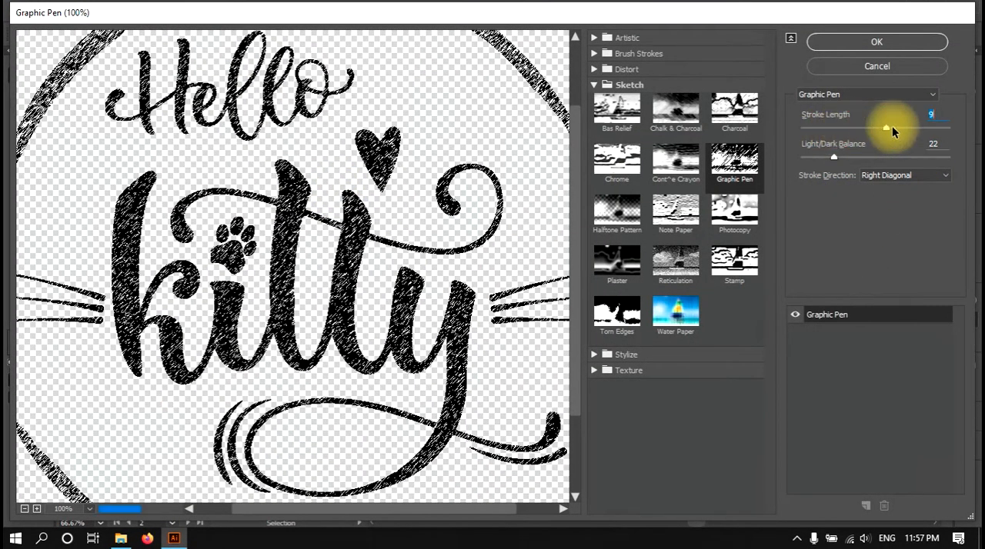
drag(909, 127, 959, 137)
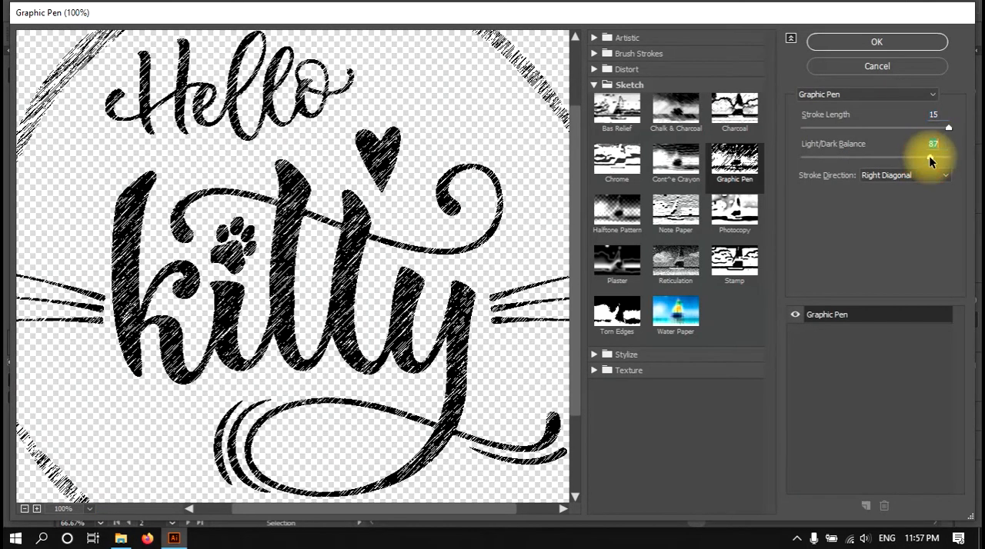
Try other Graphic Pen stroke directions, including Vertical, then choose Right Diagonal and apply the edited effect.
click(914, 176)
click(890, 202)
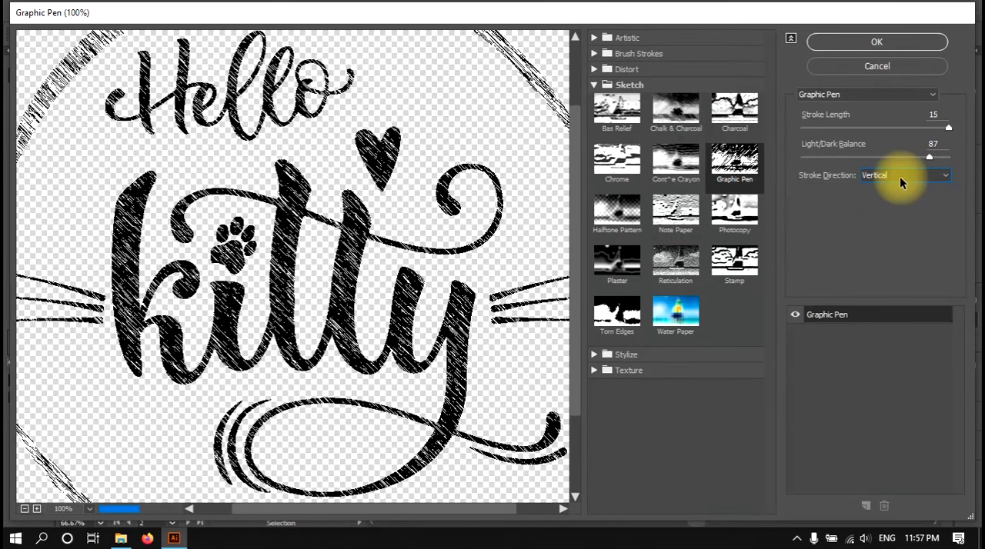
scroll(901, 182, down, 1)
scroll(901, 176, down, 1)
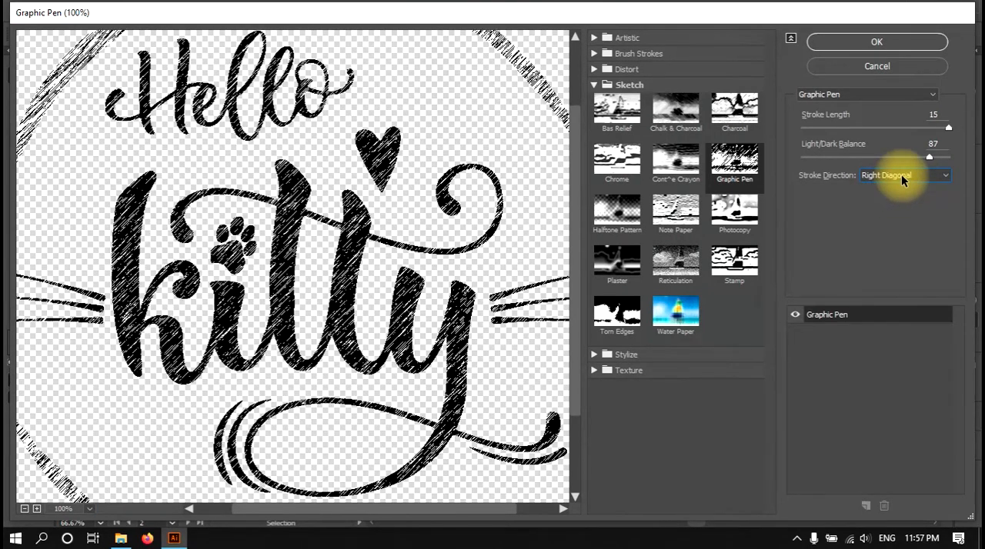
click(863, 44)
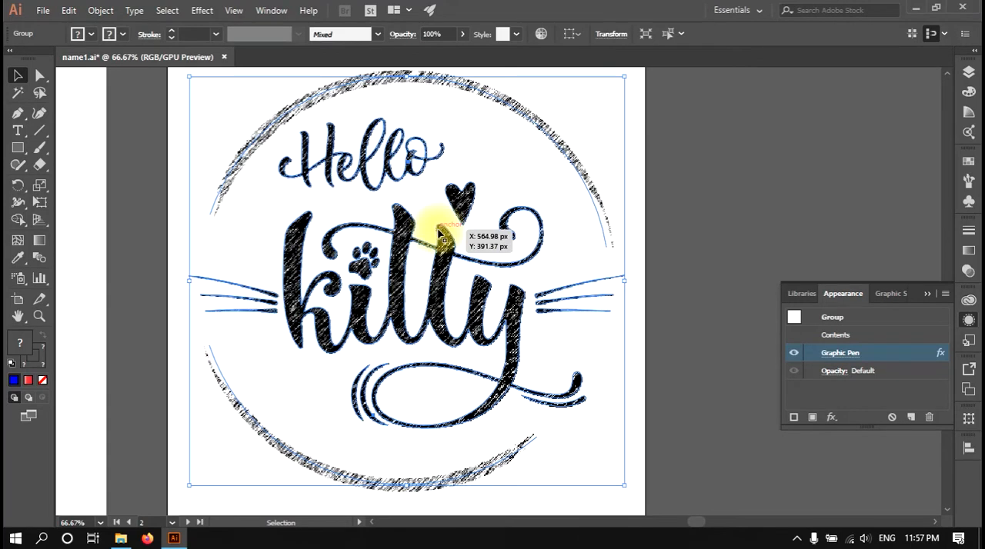
Expand the appearance of the Graphic Pen kitty artwork and deselect it.
click(100, 10)
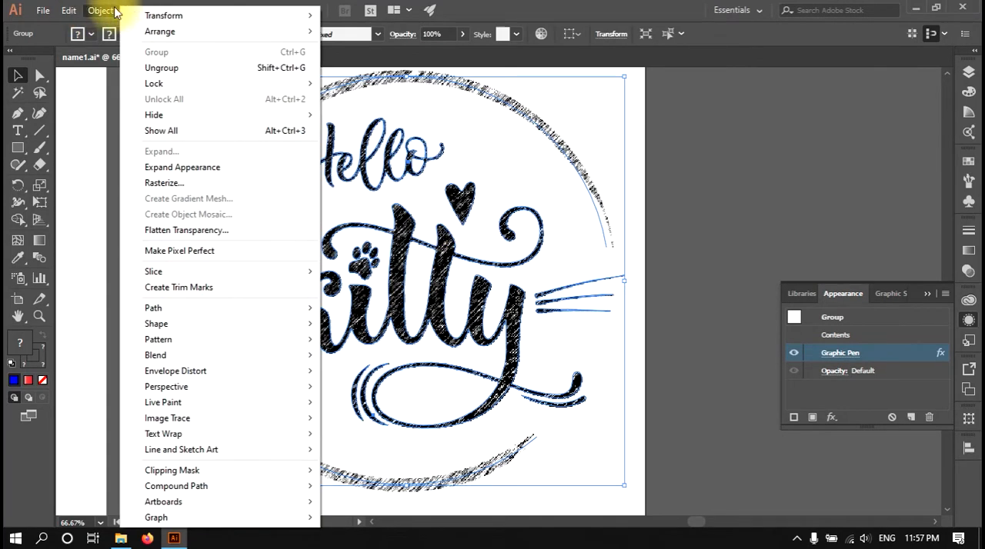
click(222, 167)
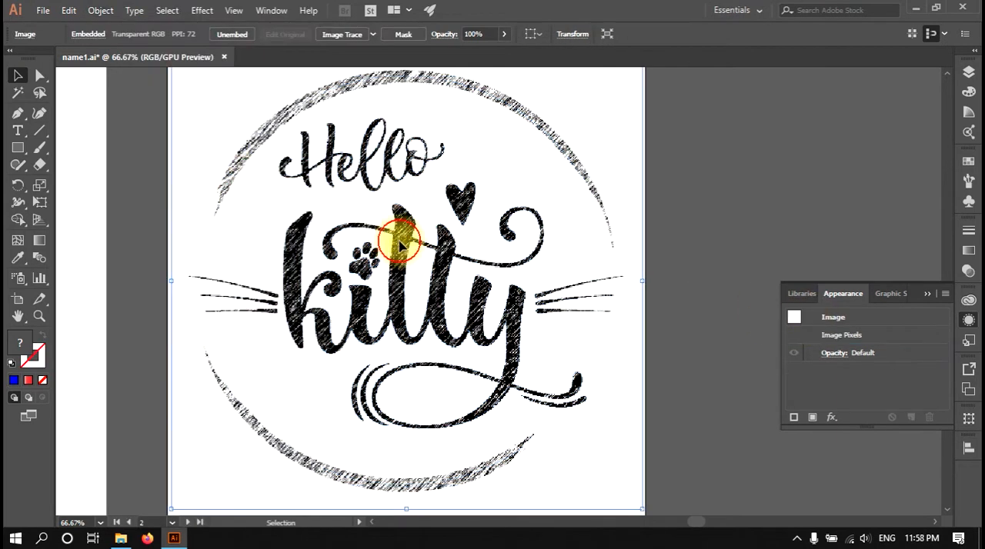
click(743, 238)
Try moving the expanded kitty image sideways so it extends past the artboard, and undo the move.
click(606, 226)
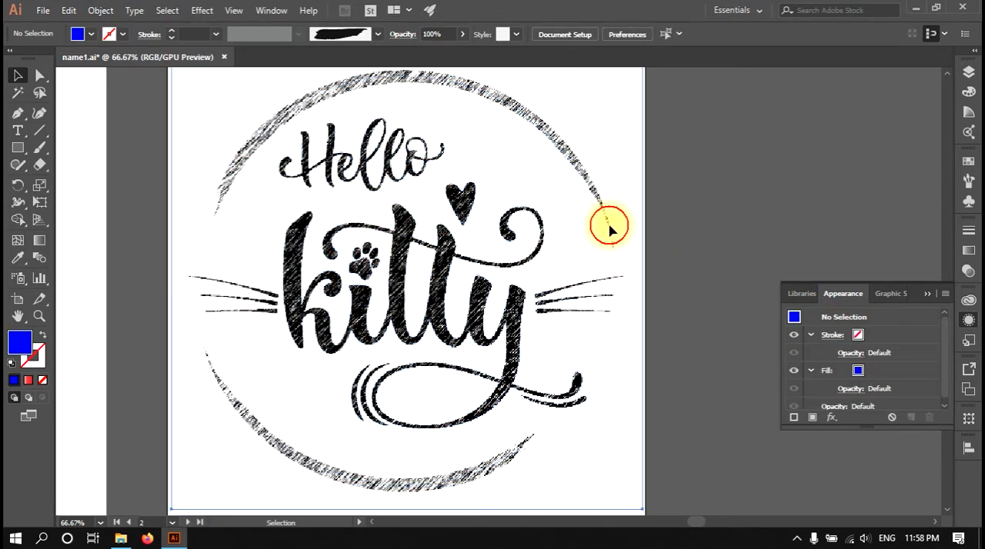
drag(603, 220, 731, 242)
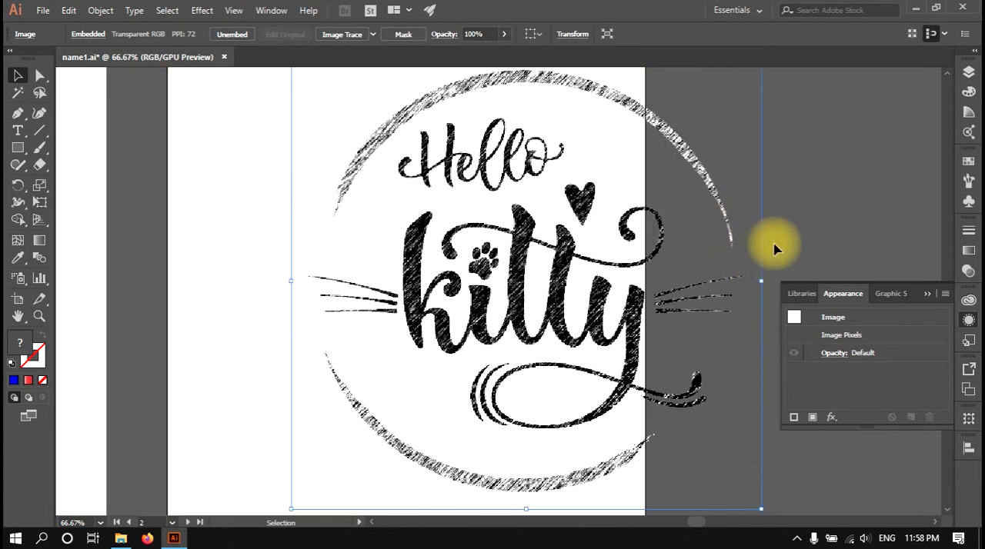
key(ctrl+z)
Apply the Graphic Pen effect from the Effect Gallery to the expanded kitty image after checking its preview.
click(231, 10)
click(266, 226)
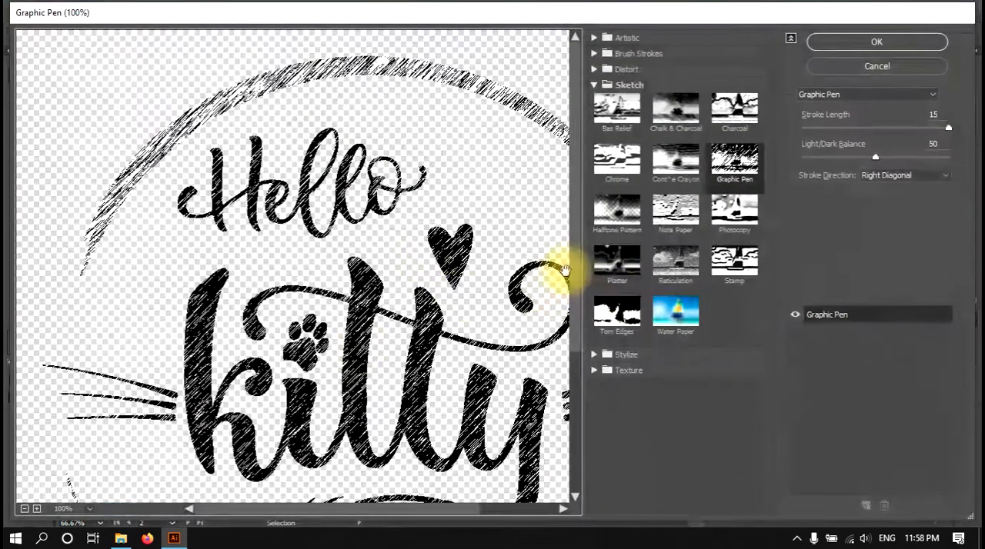
drag(451, 300, 314, 84)
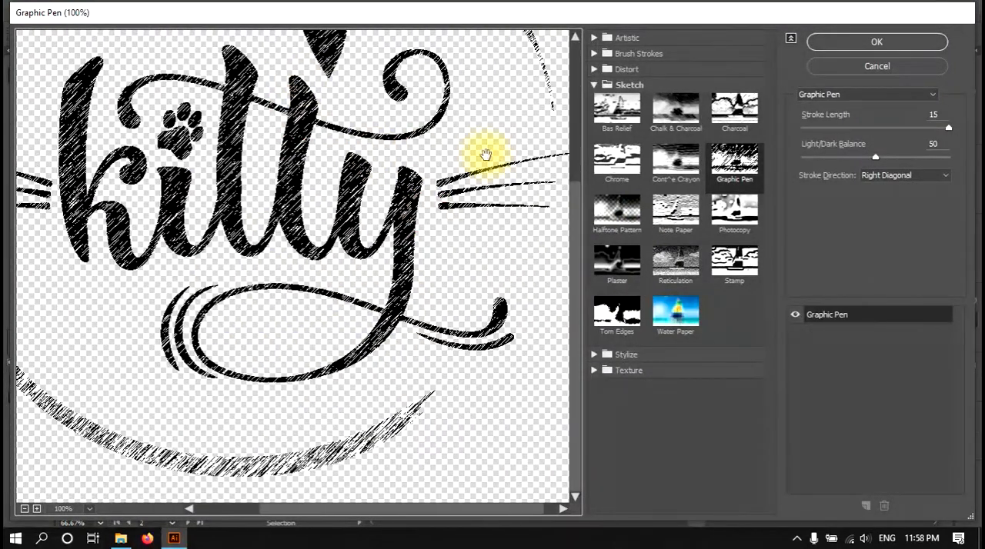
click(876, 43)
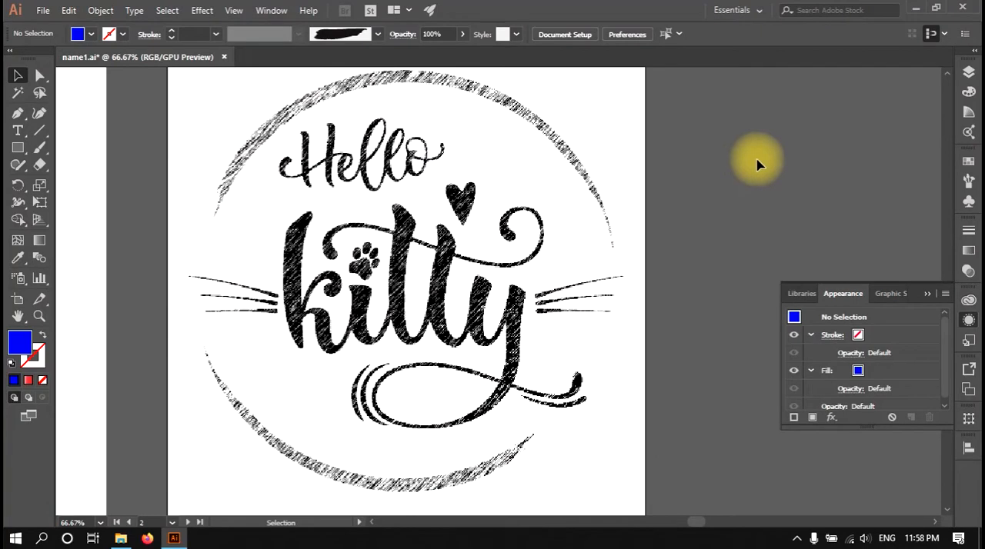
click(204, 10)
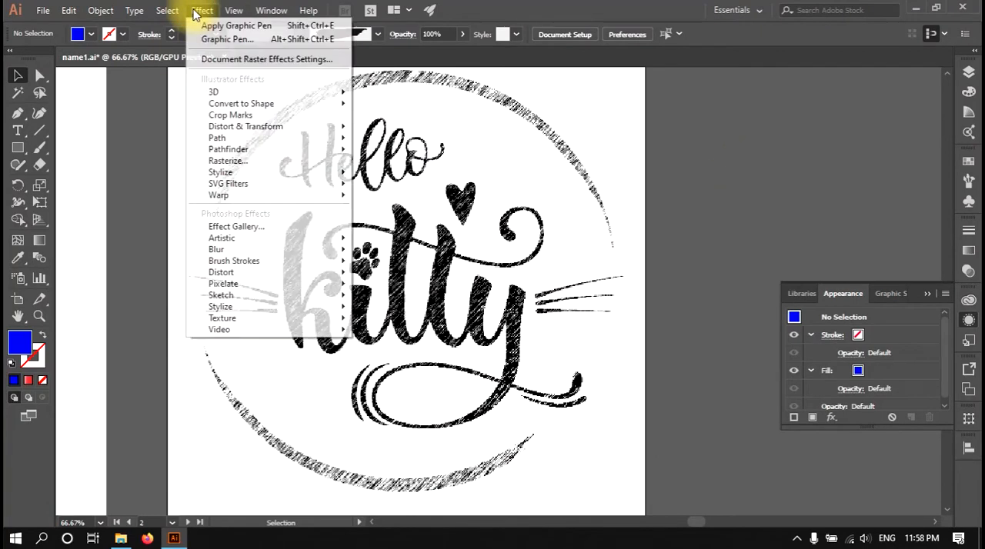
click(239, 224)
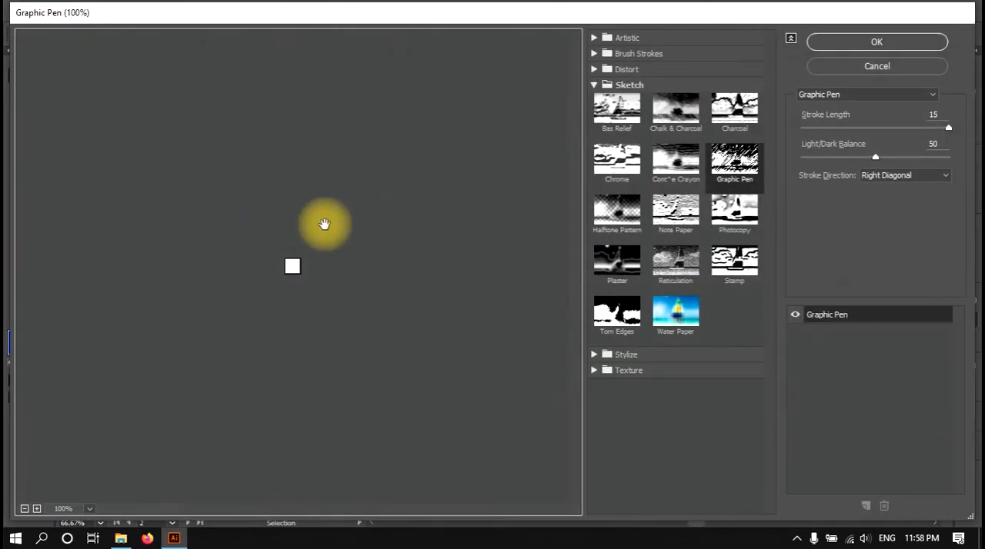
key(Escape)
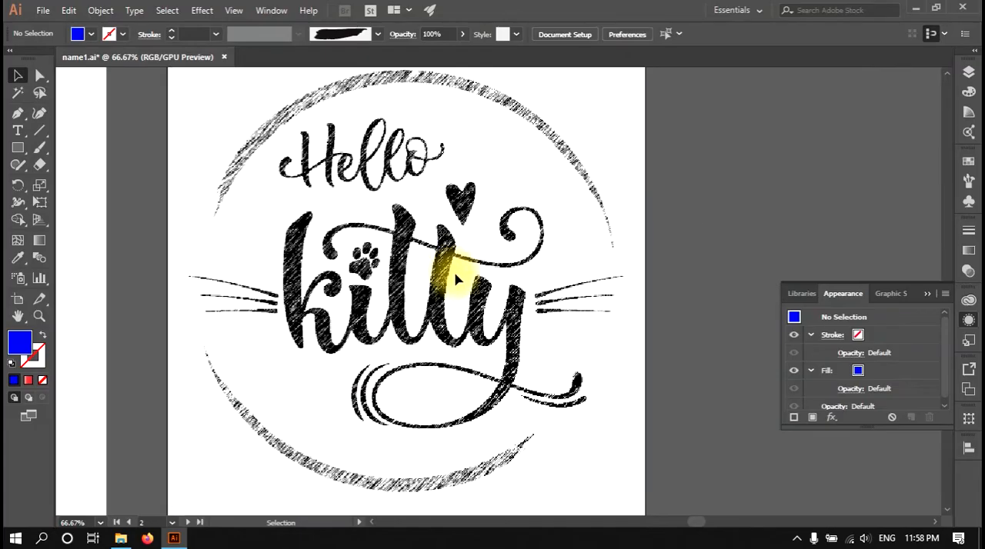
Show the hidden green kitty group on the artboard below the sketched version.
scroll(488, 418, down, 6)
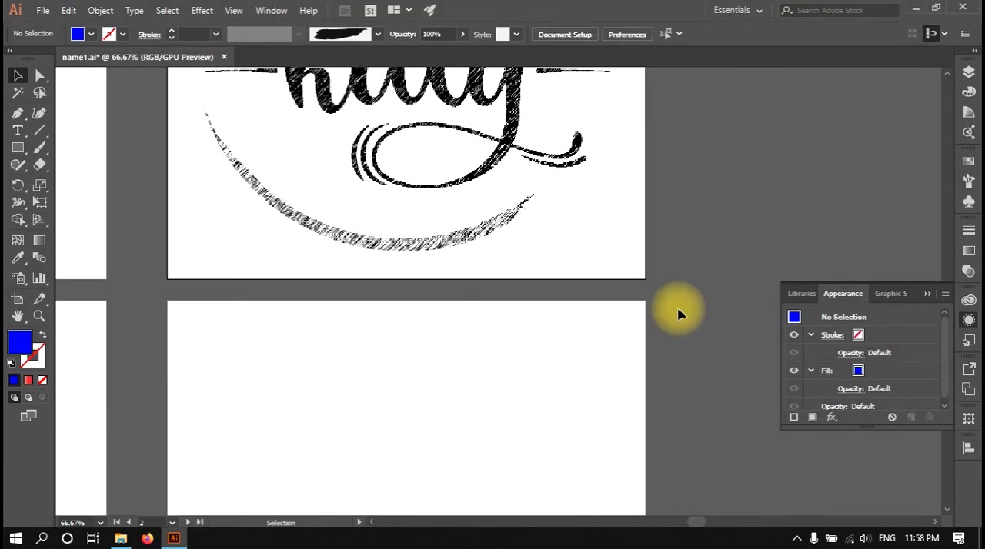
scroll(674, 314, down, 2)
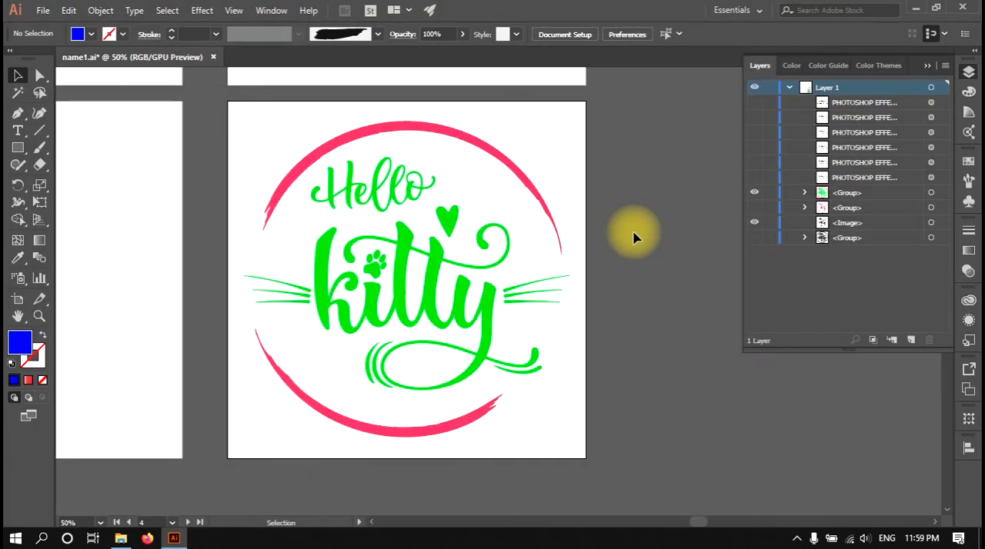
click(201, 11)
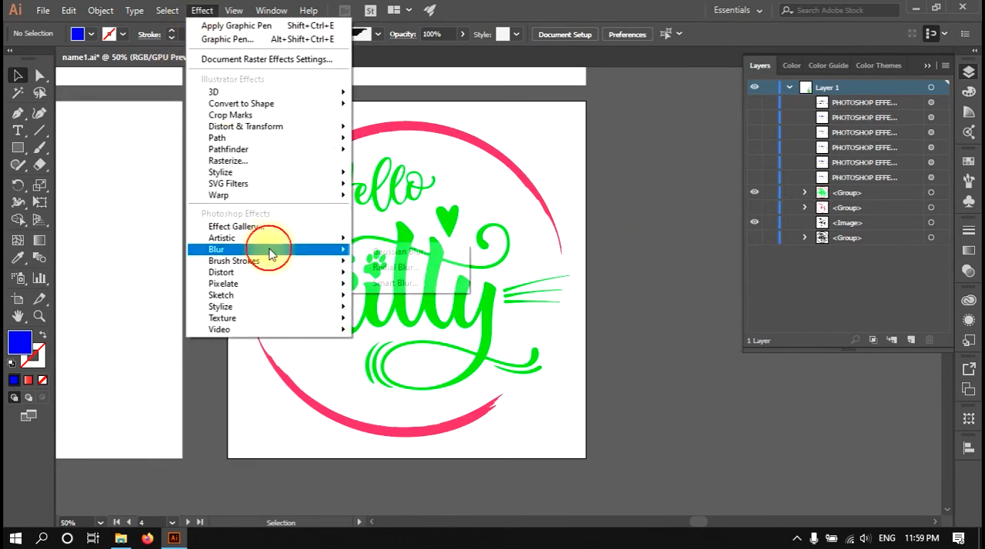
mouse_move(220, 250)
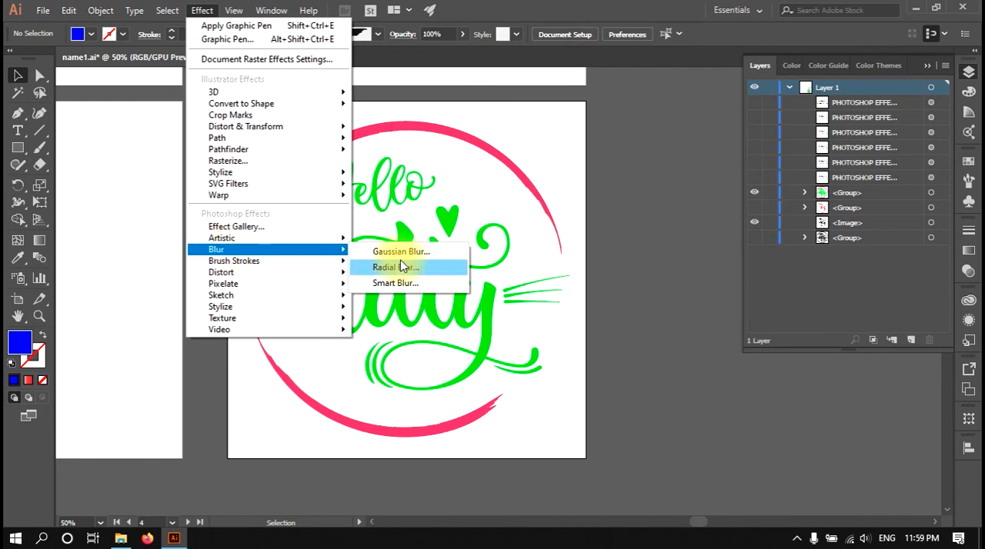
click(418, 253)
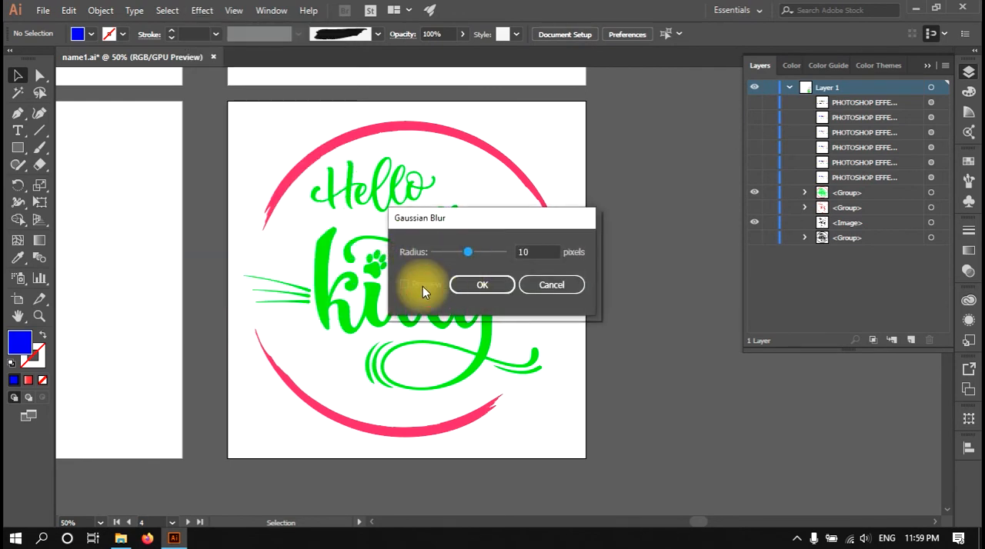
click(550, 285)
Try a Gaussian Blur with a 19.4-pixel radius on the green kitty group, with the preview enabled, and cancel it.
click(390, 286)
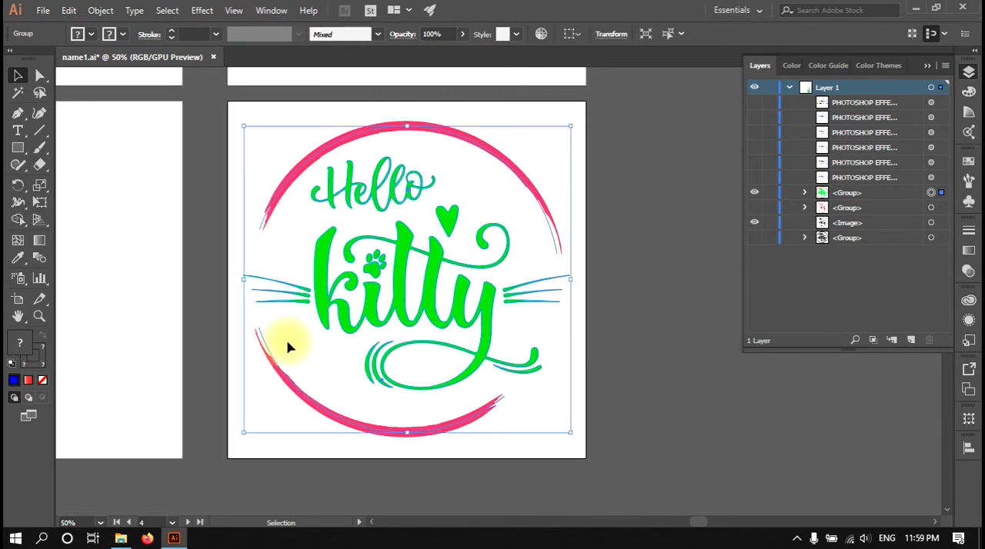
click(202, 10)
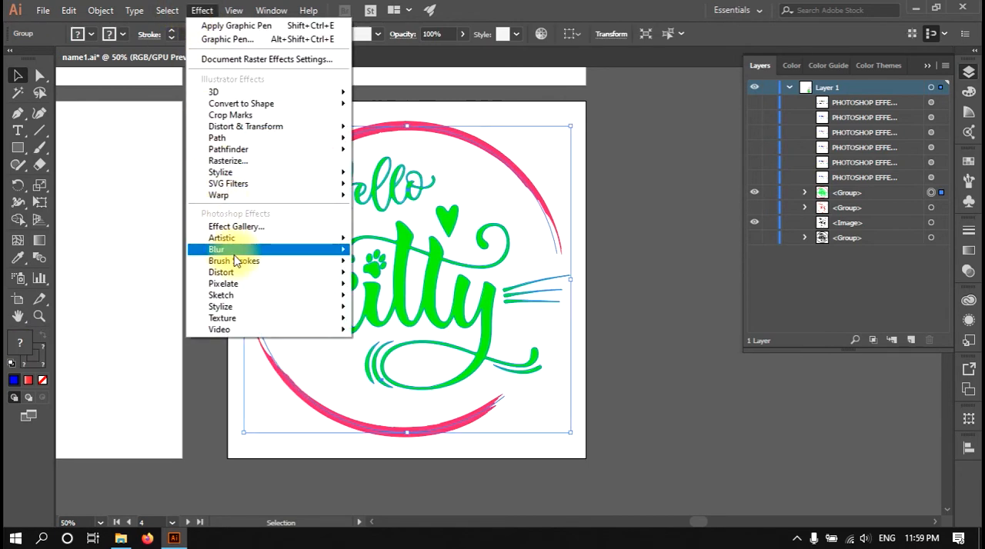
mouse_move(223, 249)
click(410, 250)
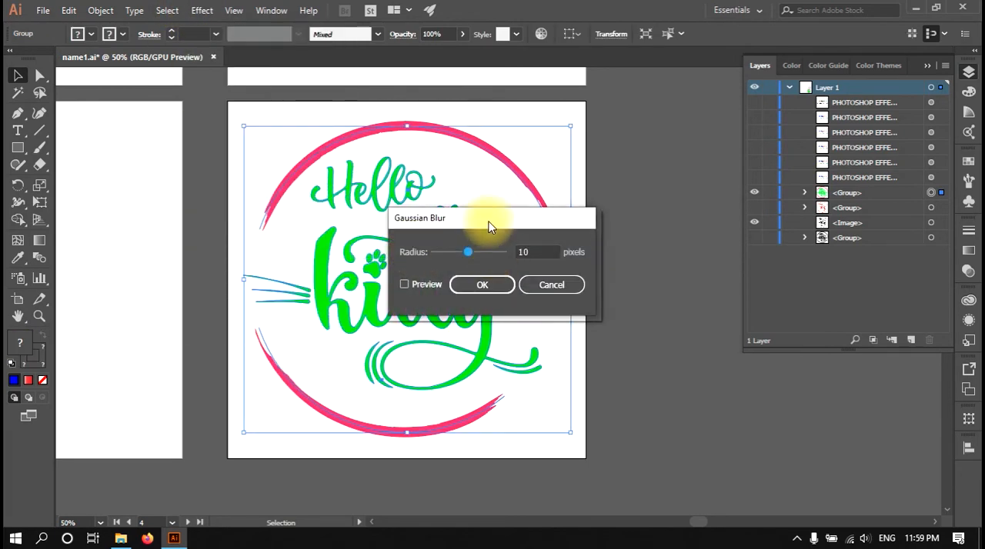
drag(495, 220, 670, 223)
click(589, 287)
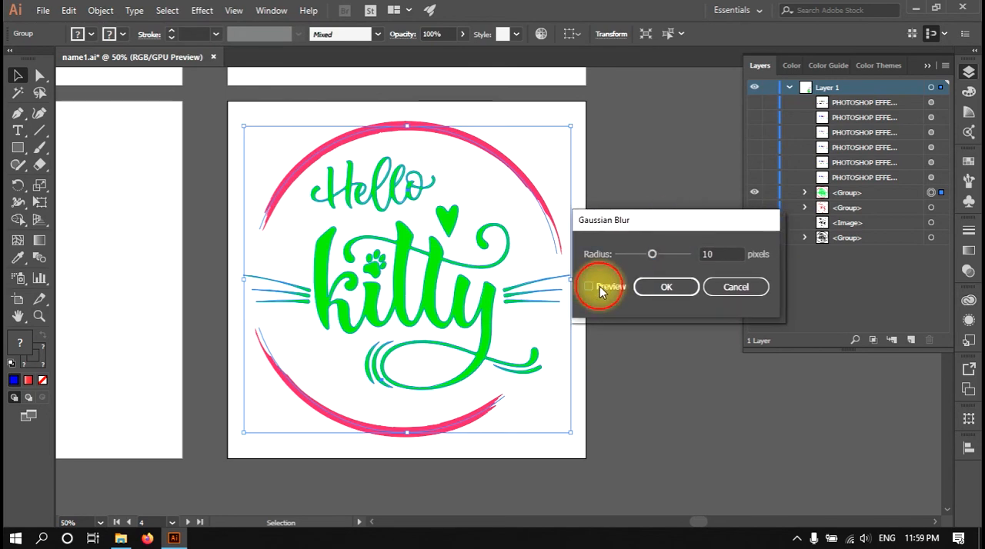
drag(659, 252, 654, 254)
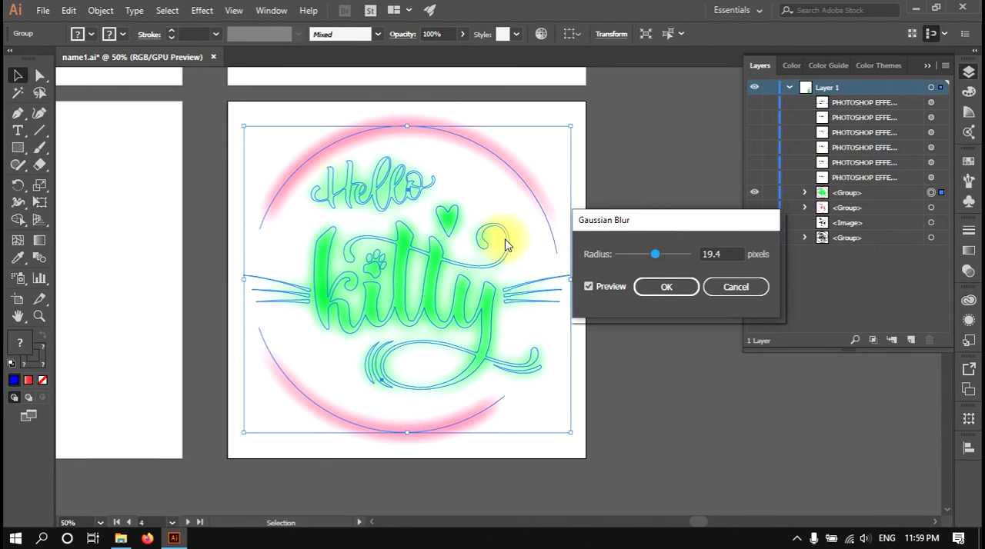
click(765, 287)
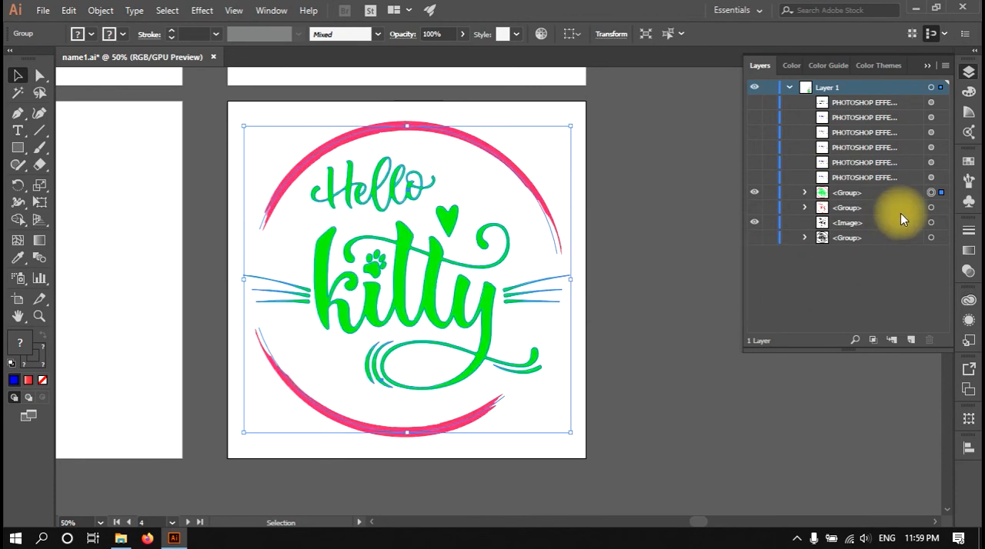
Duplicate the green kitty group in place and apply a Gaussian Blur of about 27.9 pixels to the lower copy as a glow.
key(ctrl+c)
key(ctrl+f)
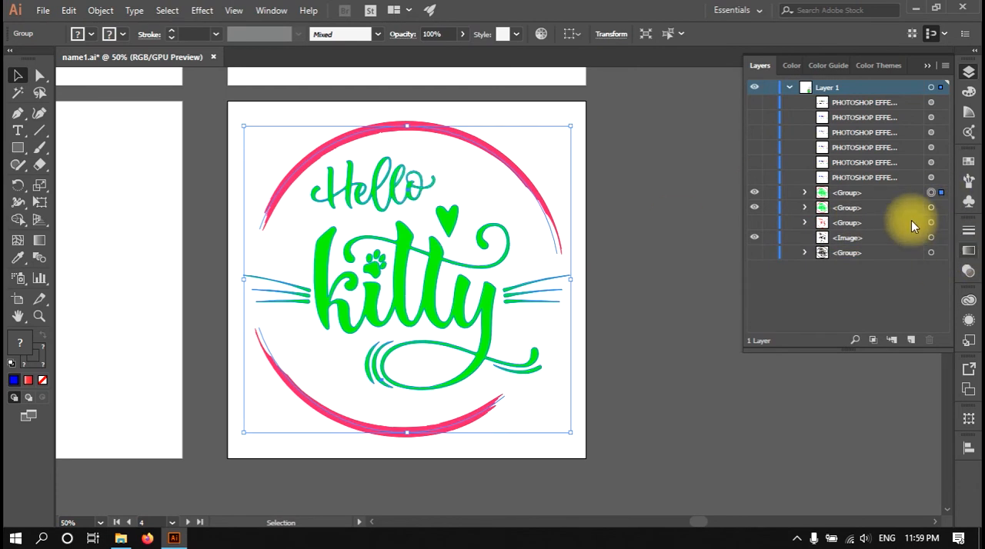
click(203, 11)
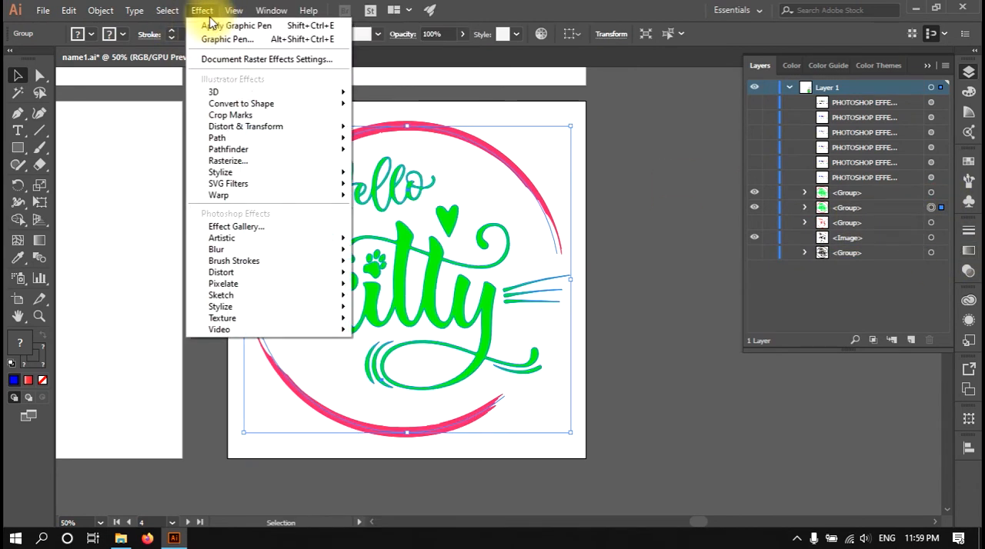
mouse_move(219, 250)
click(419, 251)
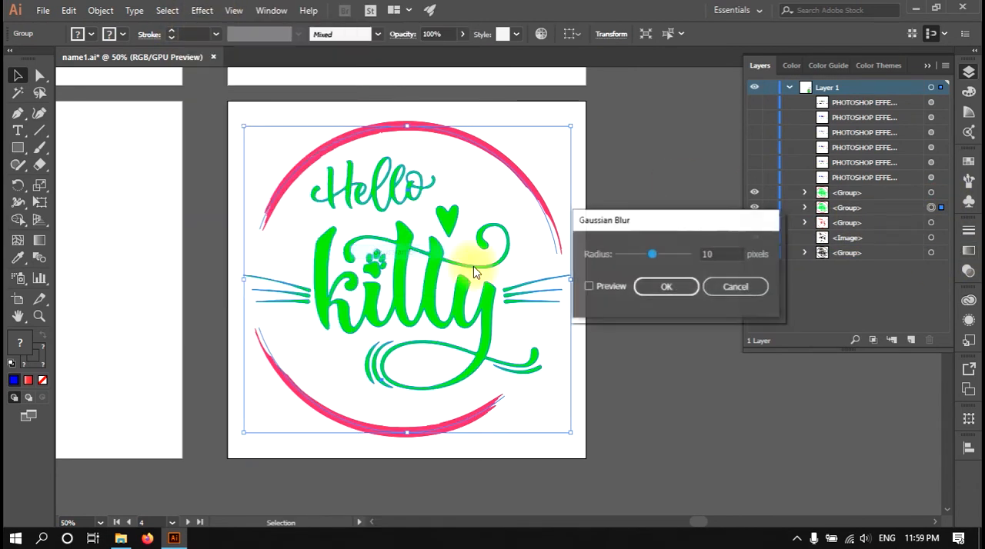
click(620, 285)
drag(651, 254, 659, 254)
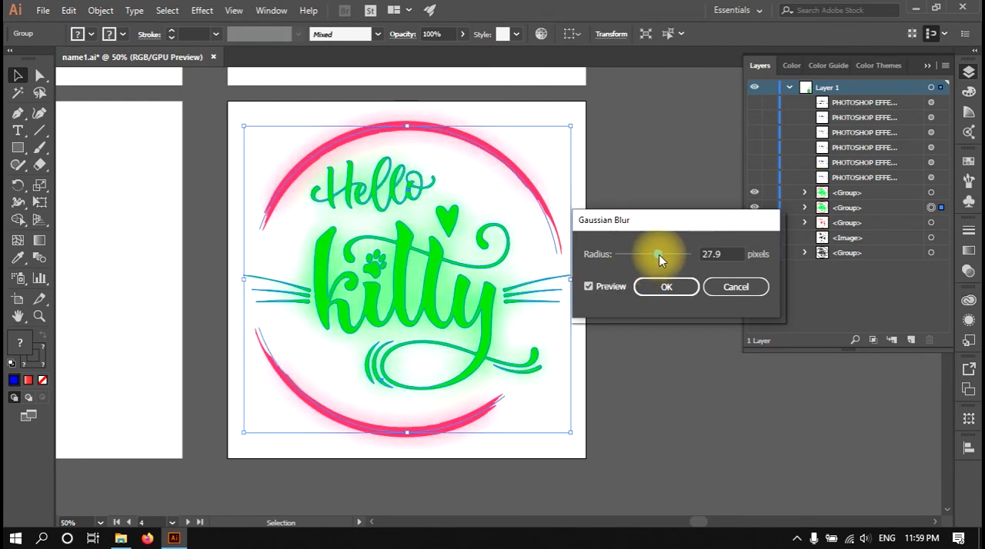
click(668, 286)
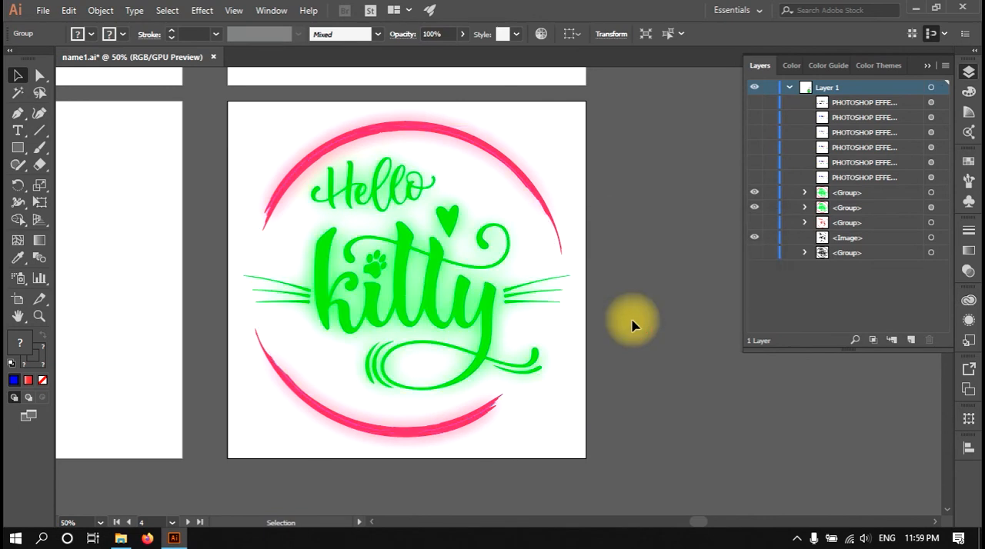
click(631, 325)
Show the hidden red gradient kitty group on the neighbouring artboard and select it.
scroll(538, 292, left, 5)
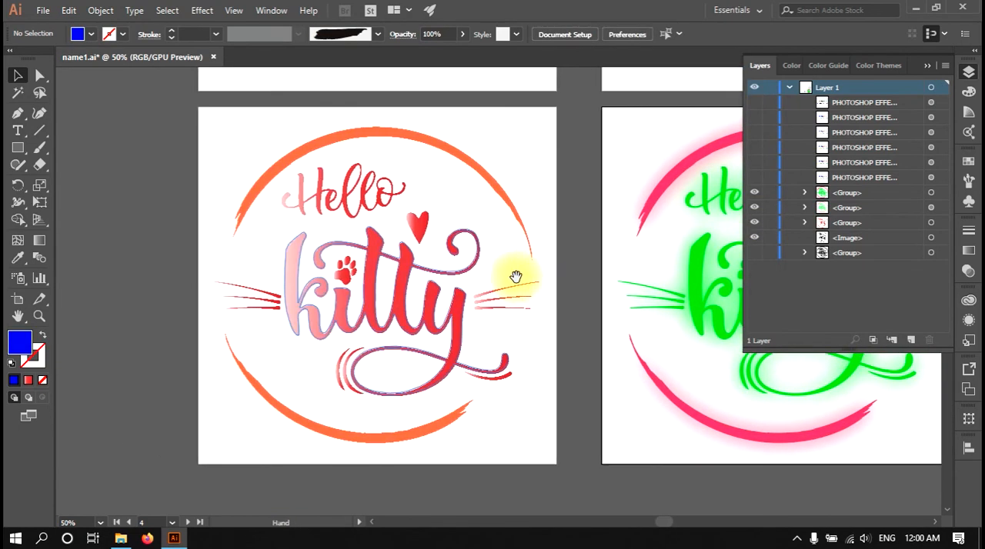
scroll(355, 269, up, 1)
click(203, 10)
mouse_move(233, 10)
click(567, 181)
drag(598, 114, 142, 444)
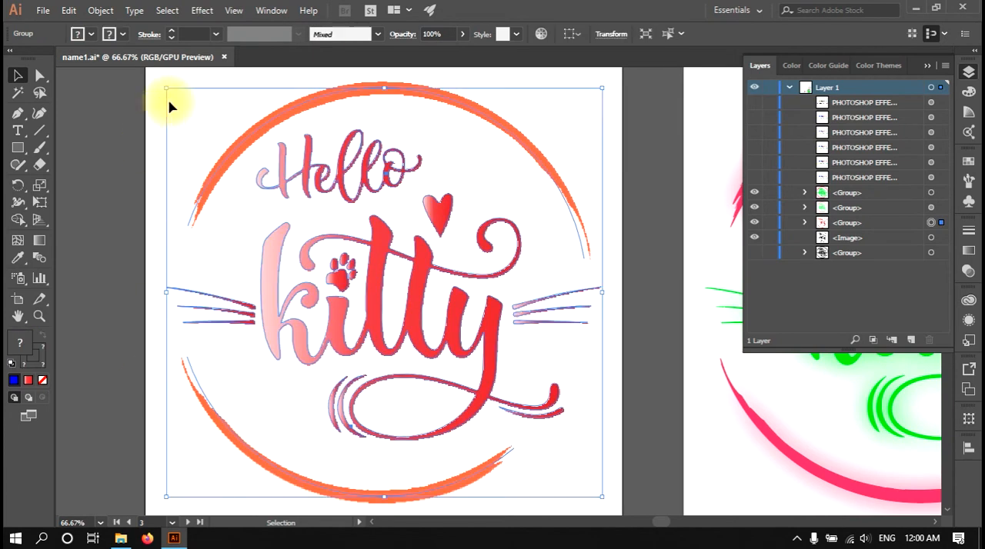
Review the Blur options and the other Photoshop effect categories for the red kitty group, and deselect it.
click(192, 15)
mouse_move(288, 249)
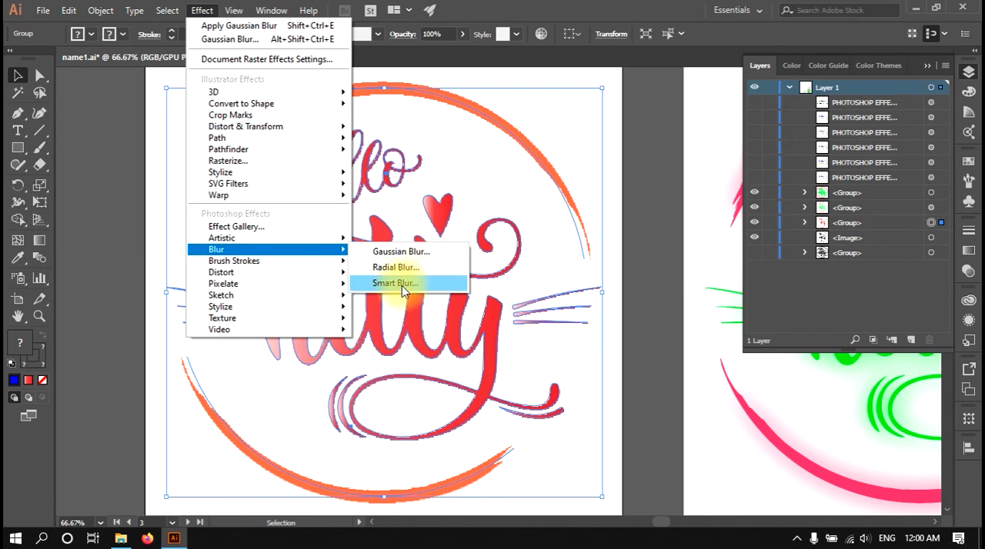
mouse_move(273, 264)
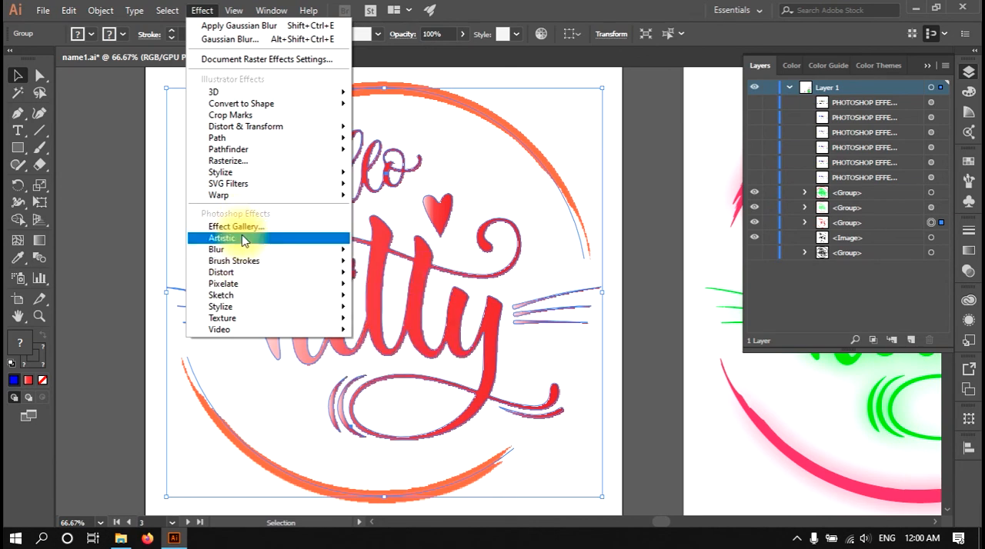
mouse_move(236, 278)
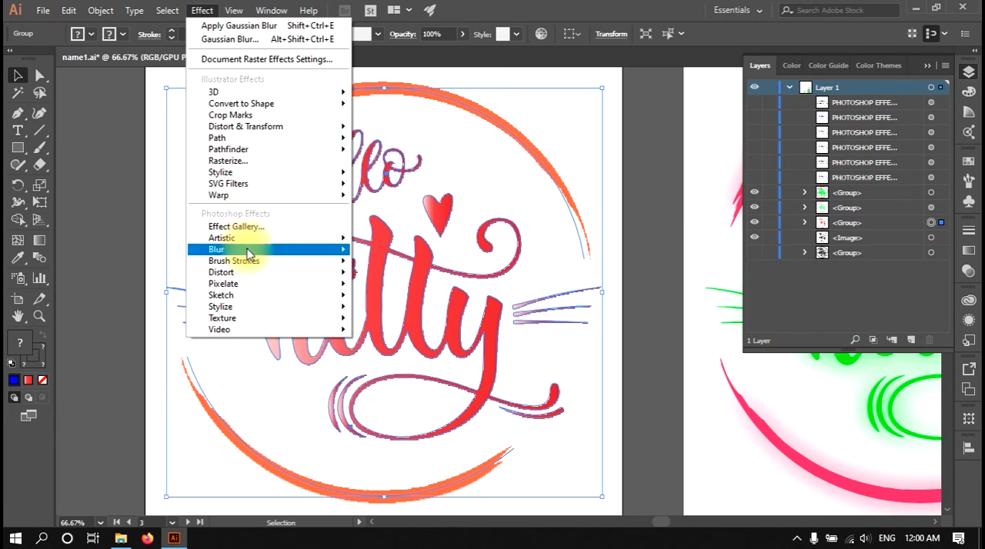
click(620, 227)
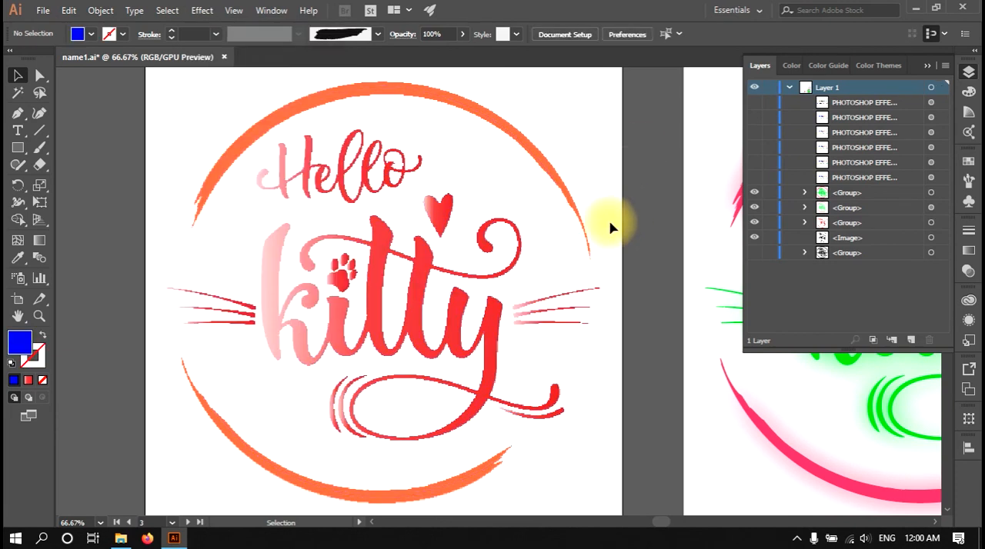